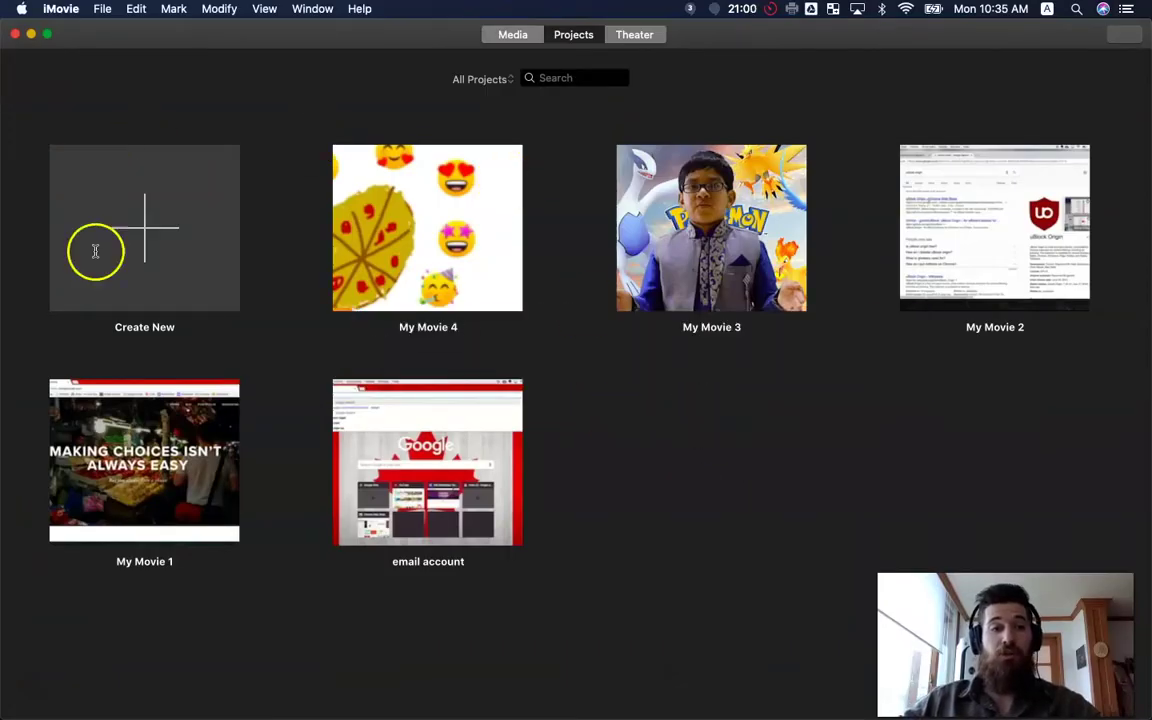
- Create a new movie project and import Vocaroo Test.mp4 from the Desktop
left_click(138, 220)
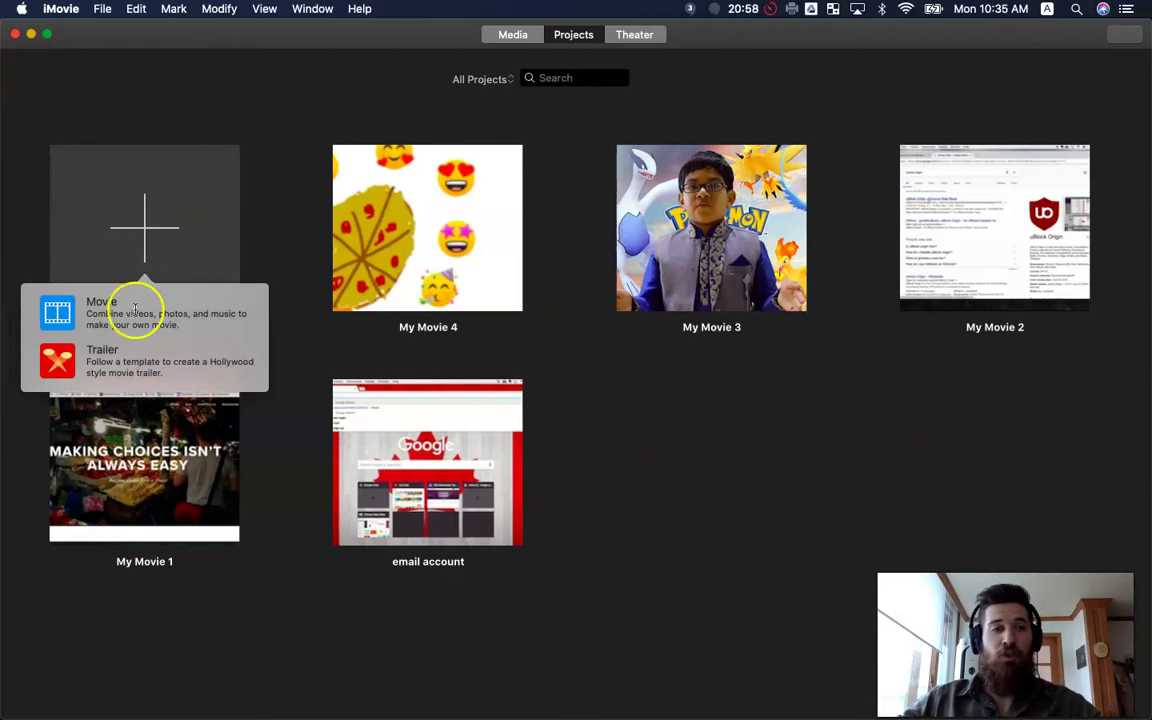
left_click(100, 310)
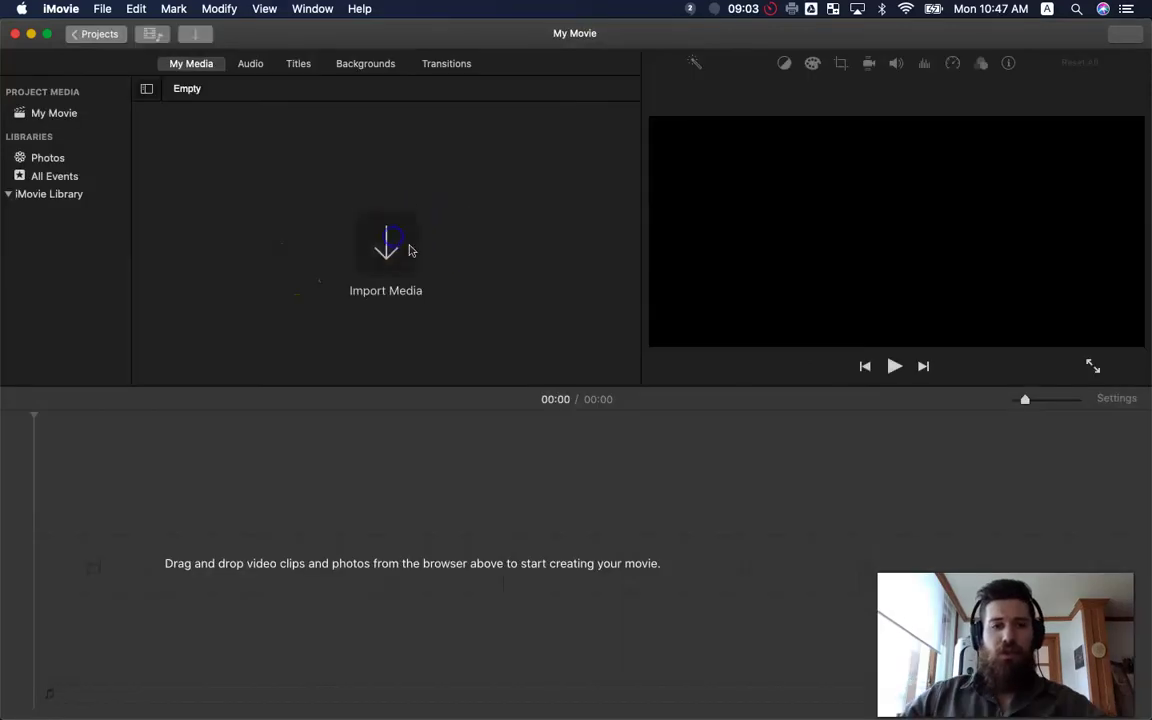
left_click(415, 250)
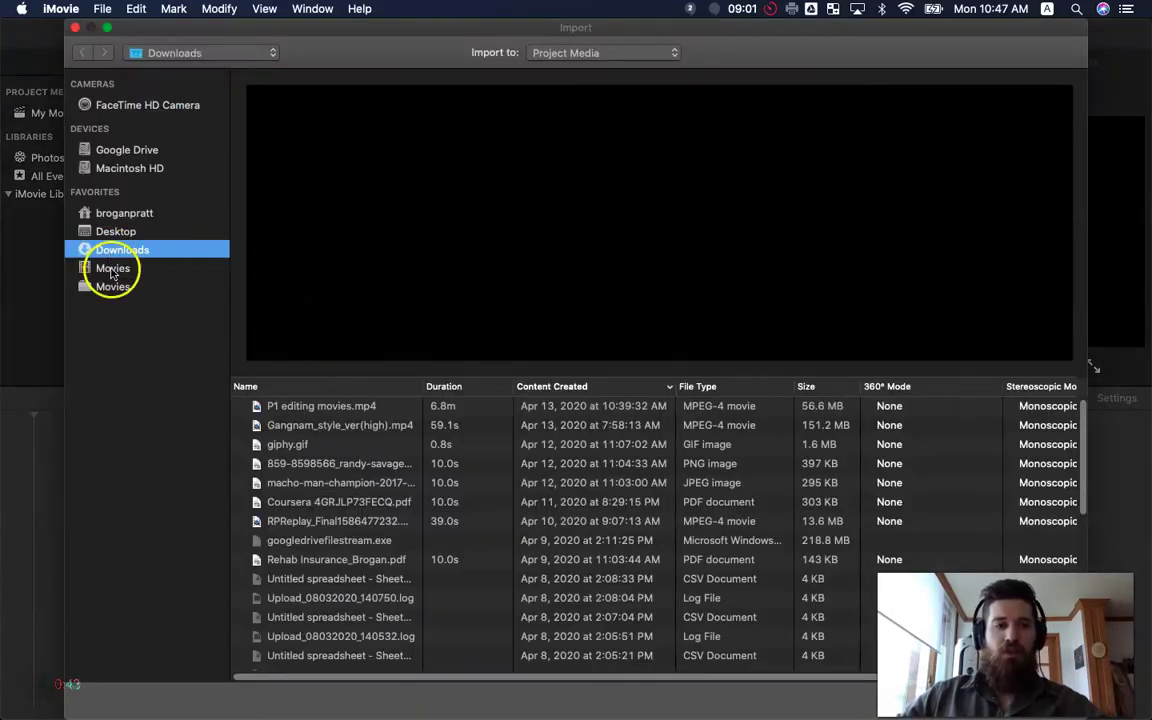
left_click(118, 233)
left_click(346, 408)
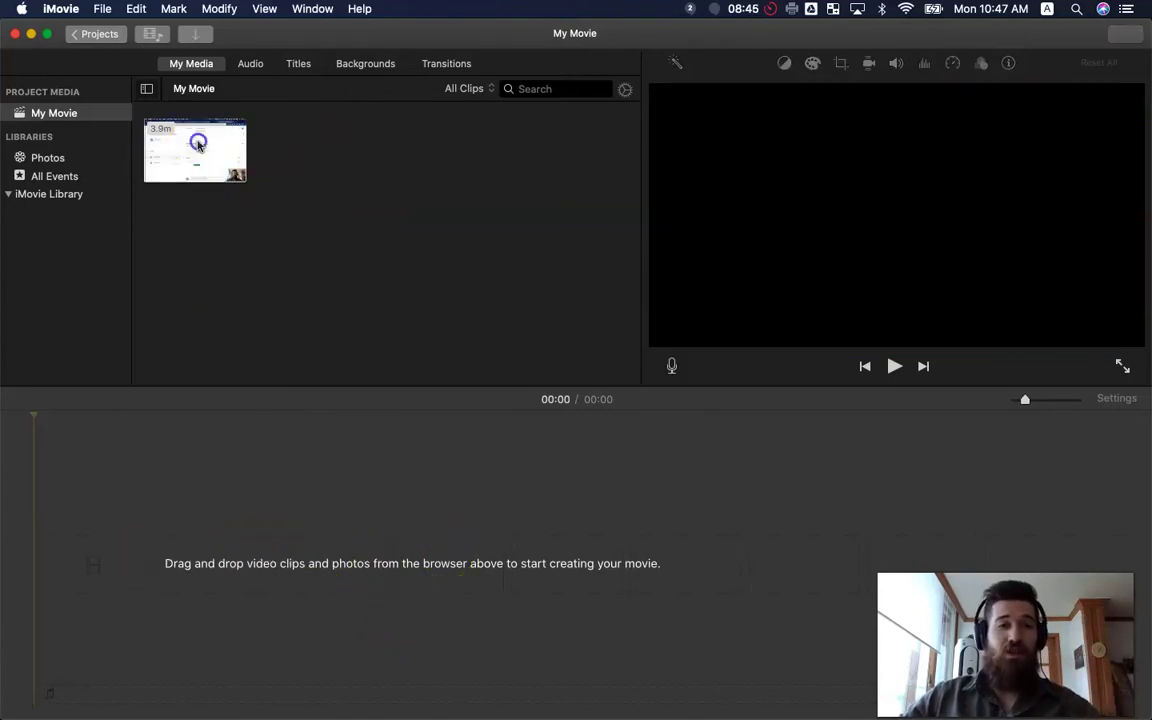
- Drag Vocaroo Test.mp4 onto the timeline, giving a 04:06 movie, and zoom the timeline in
left_click_drag(201, 150, 152, 553)
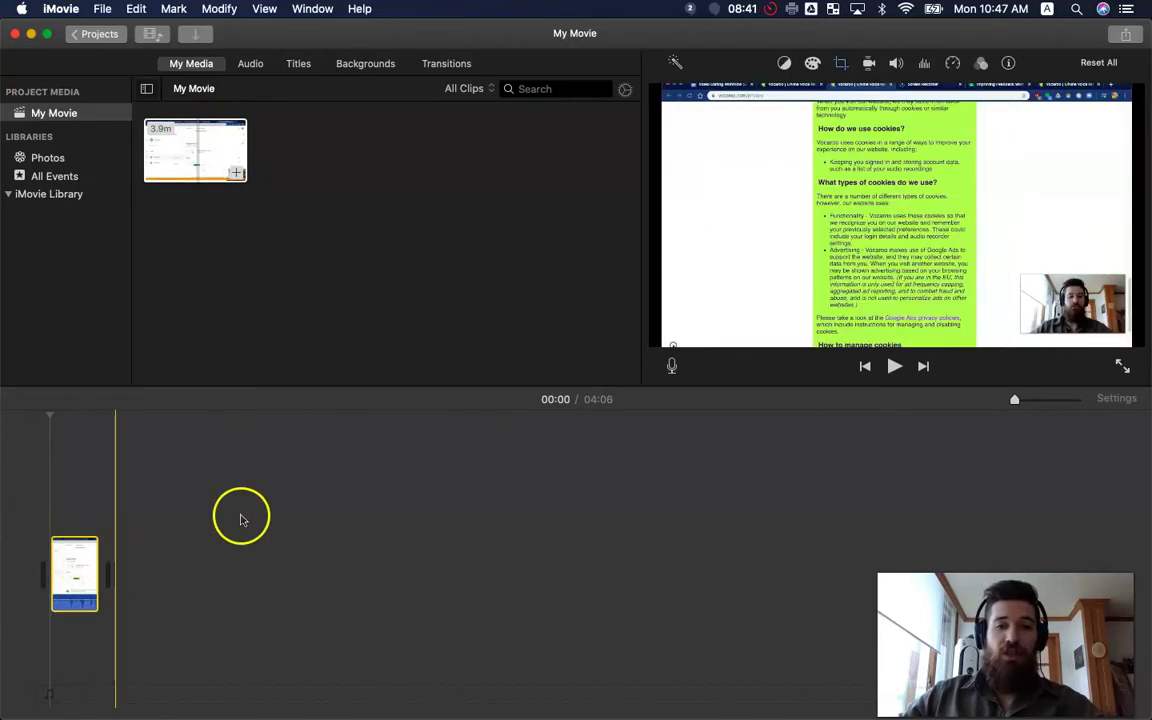
key("super+equal")
key("super+equal")
key("super+equal")
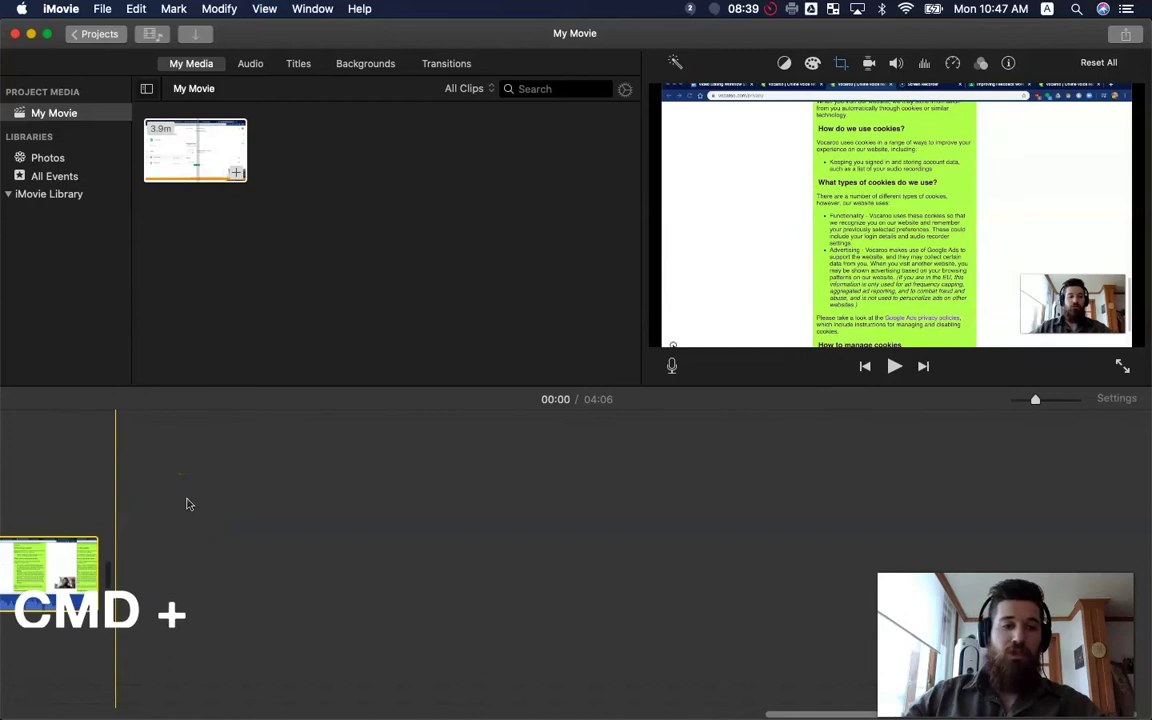
key("super+equal")
key("super+equal")
key("super+equal")
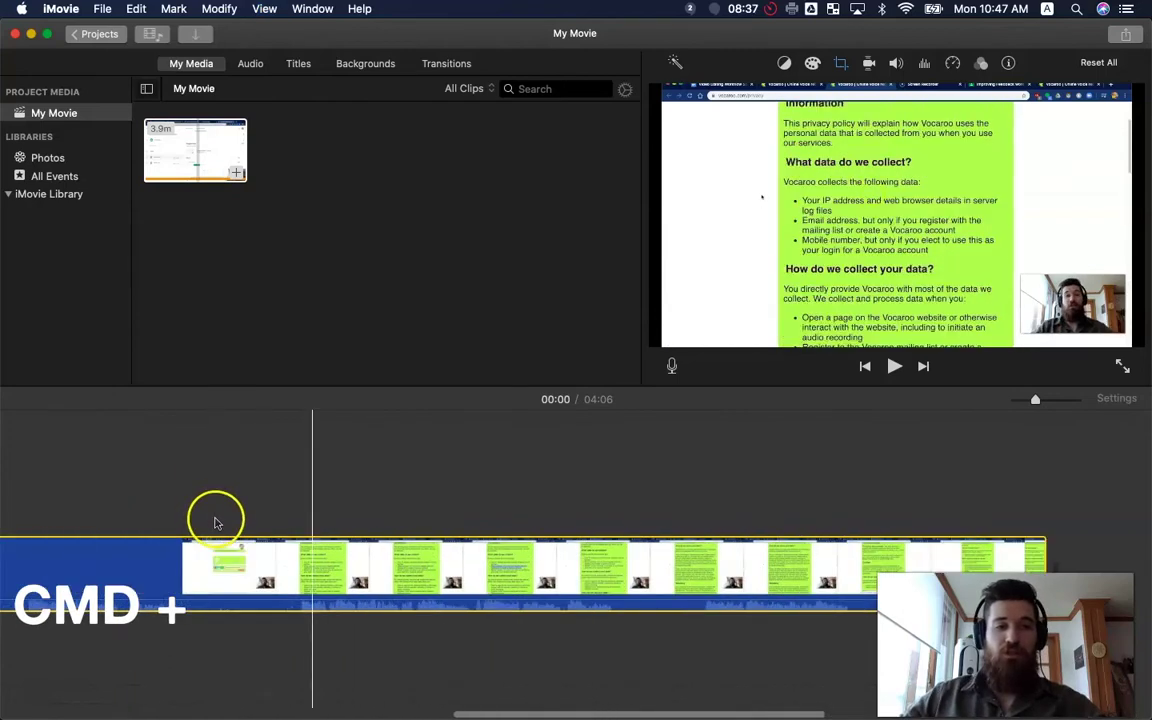
scroll(420, 525, "left", 5)
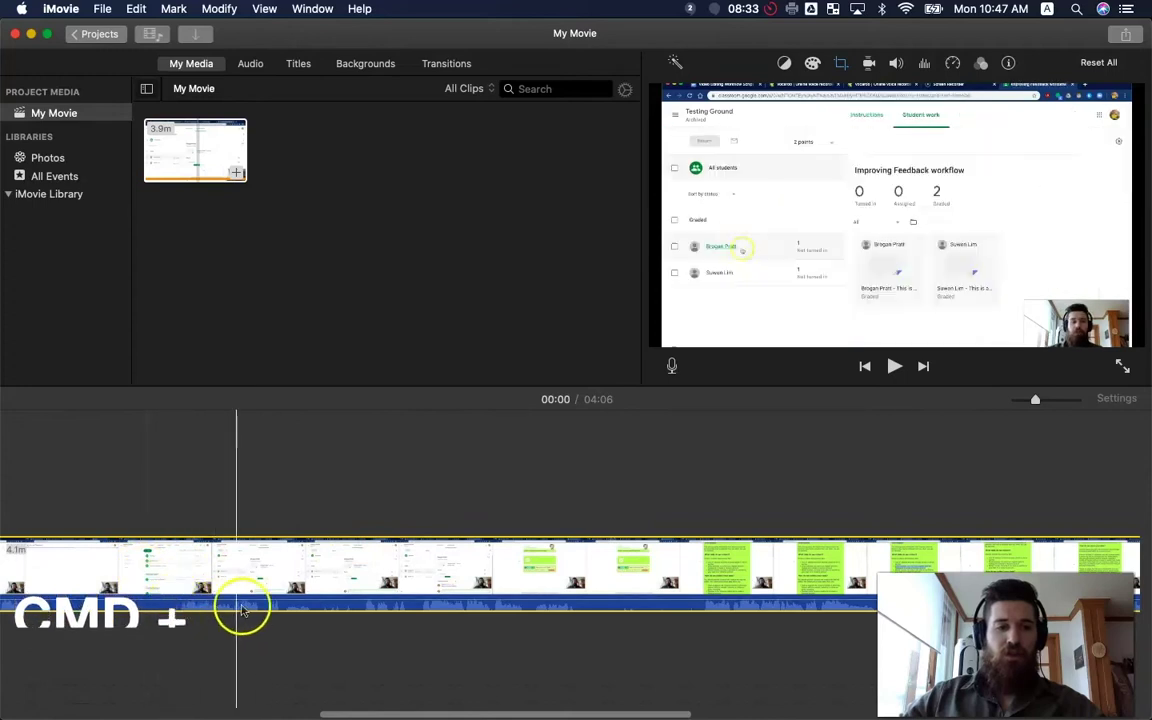
left_click_drag(532, 707, 324, 700)
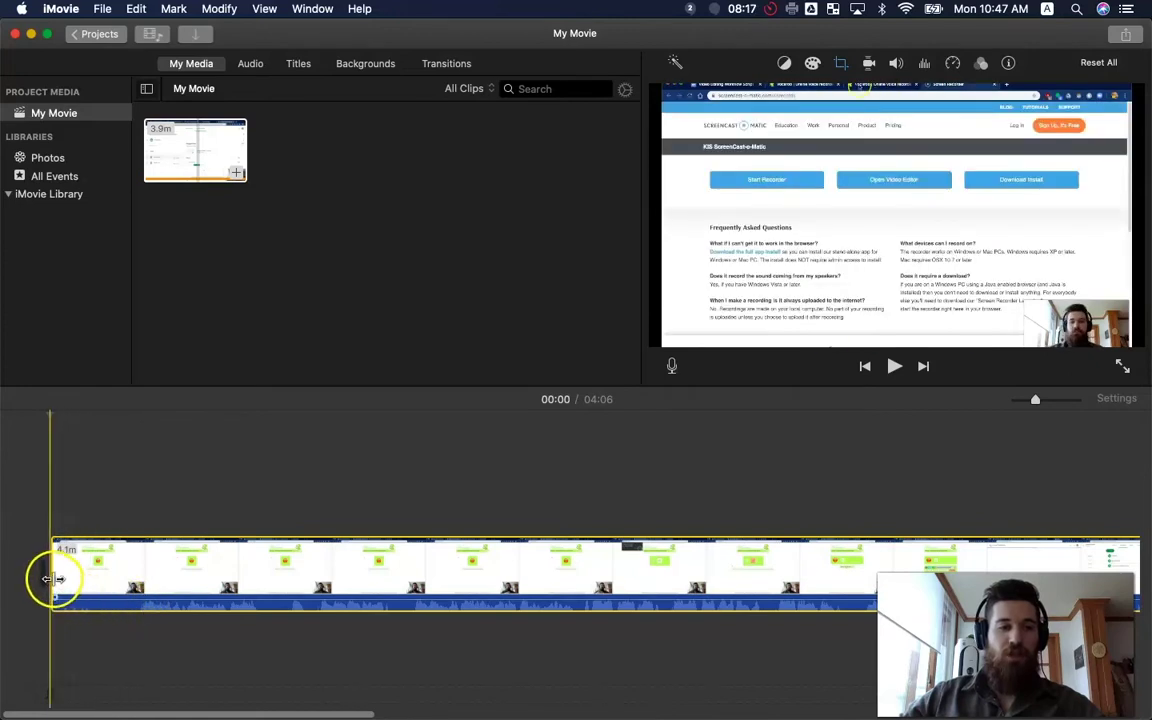
- Trim the clip's opening to bring the movie to 03:57, then review playback up to 00:30
left_click_drag(45, 570, 135, 559)
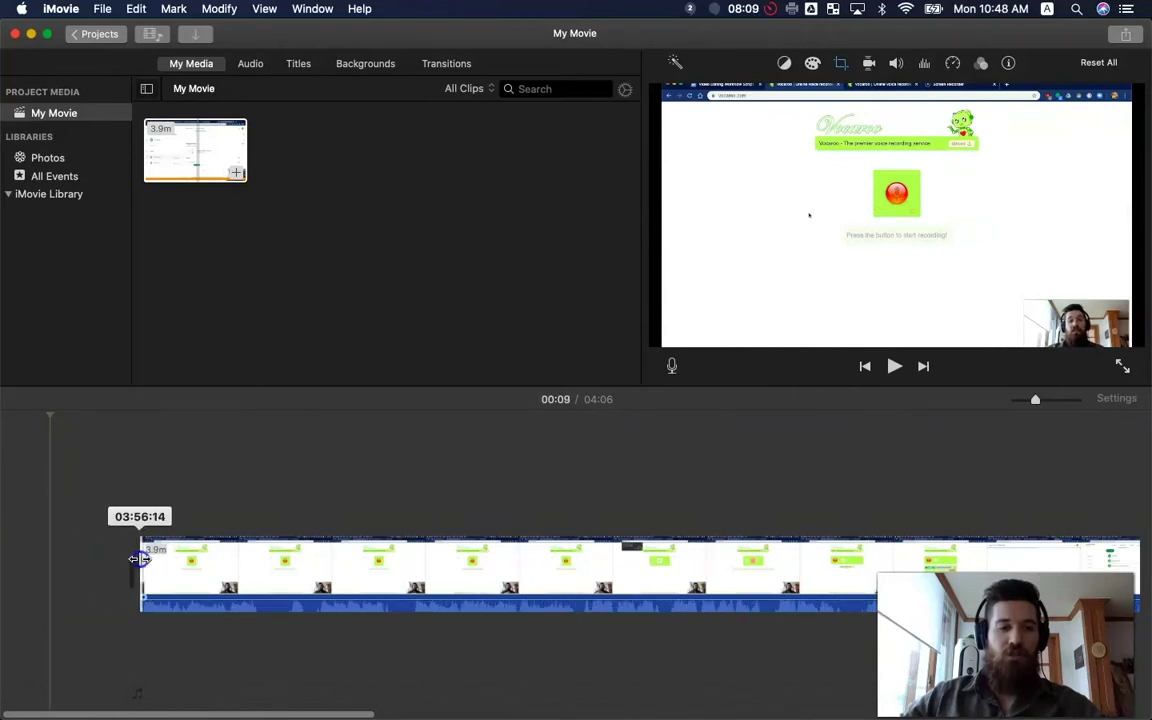
left_click_drag(137, 559, 136, 560)
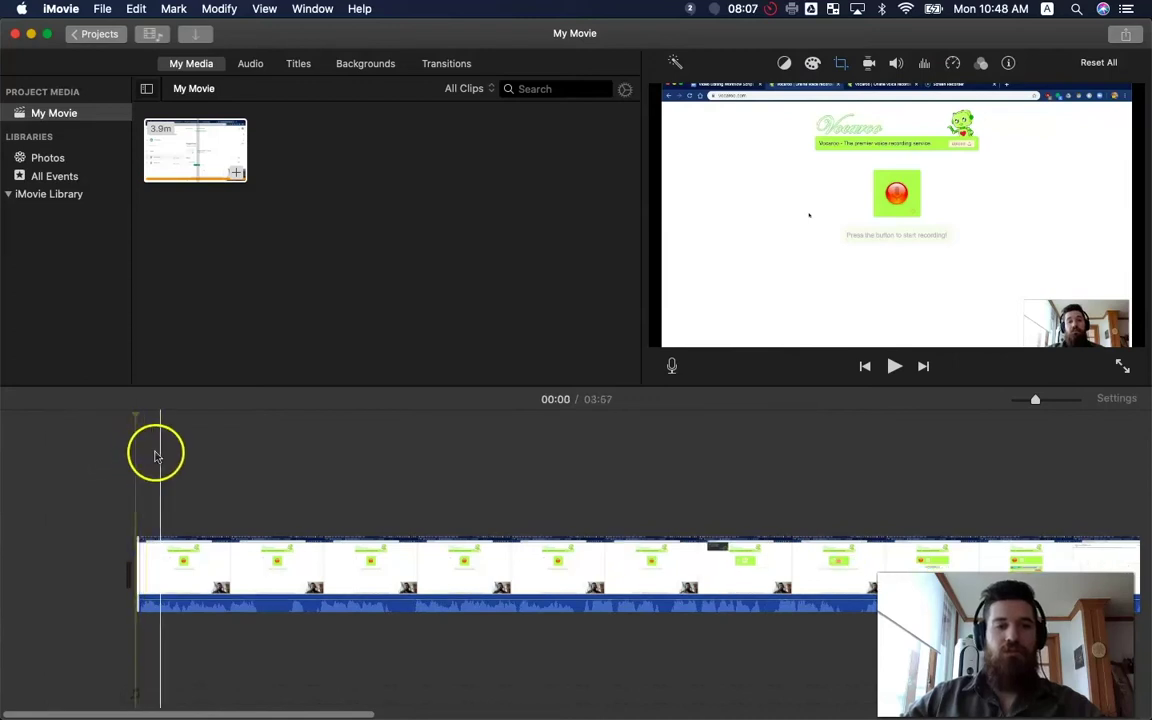
key("space")
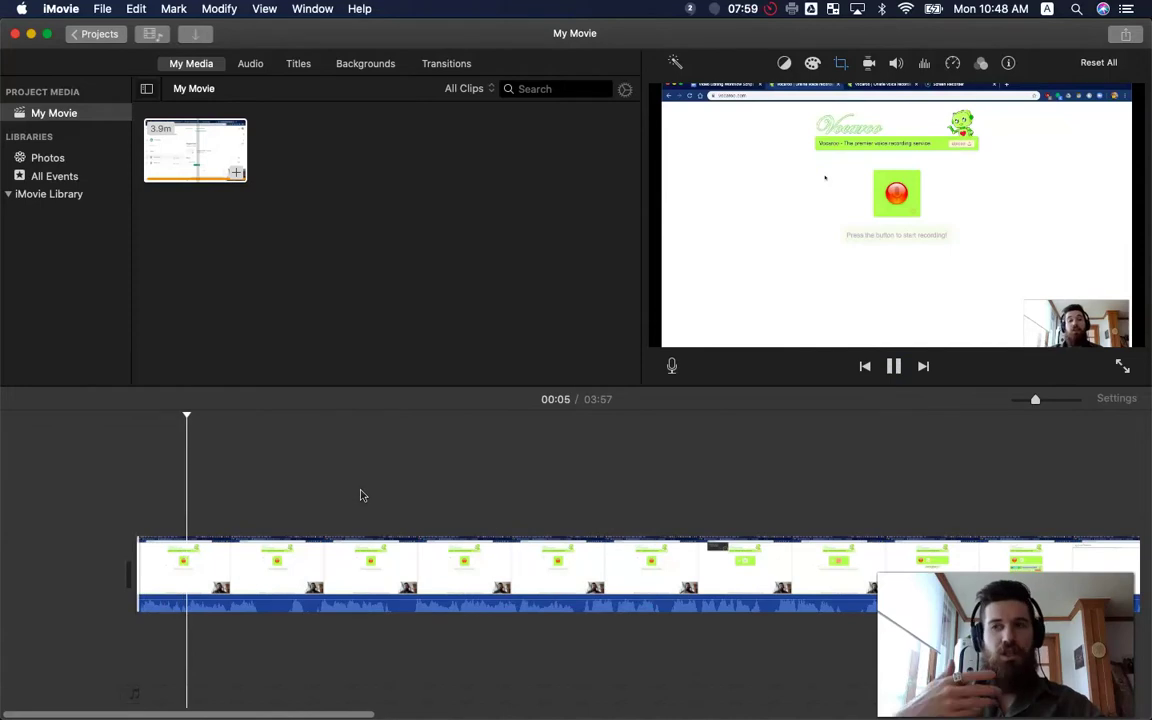
left_click(338, 560)
left_click(415, 440)
key("space")
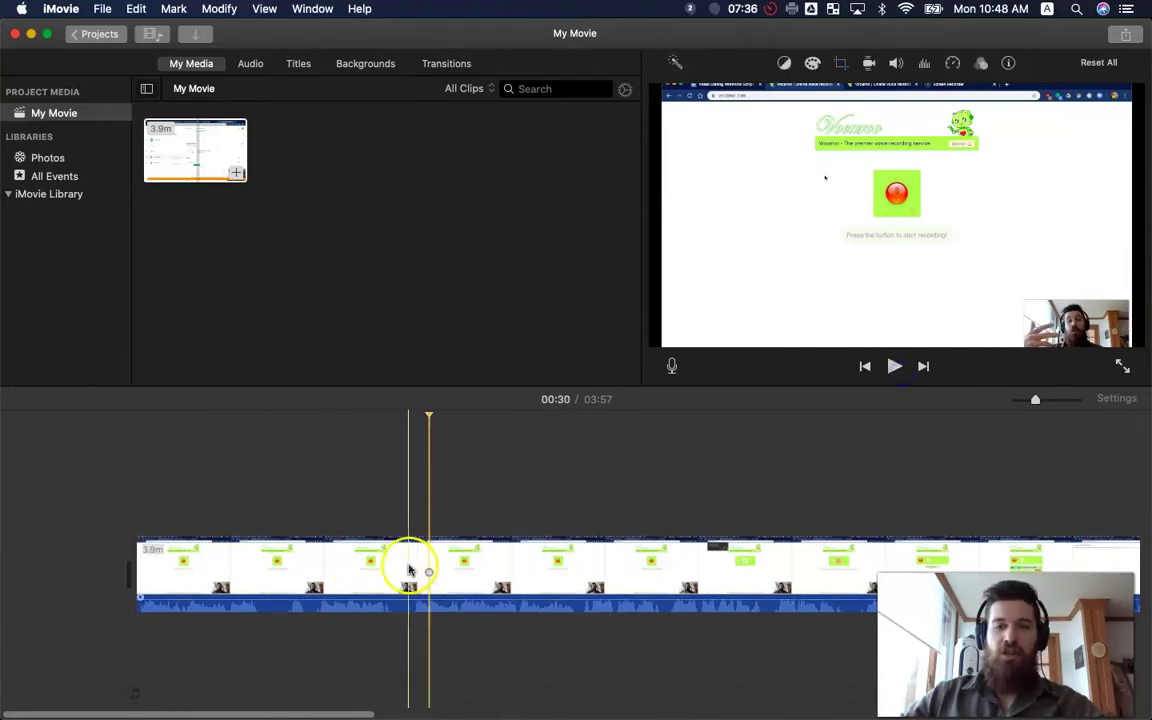
left_click(331, 568)
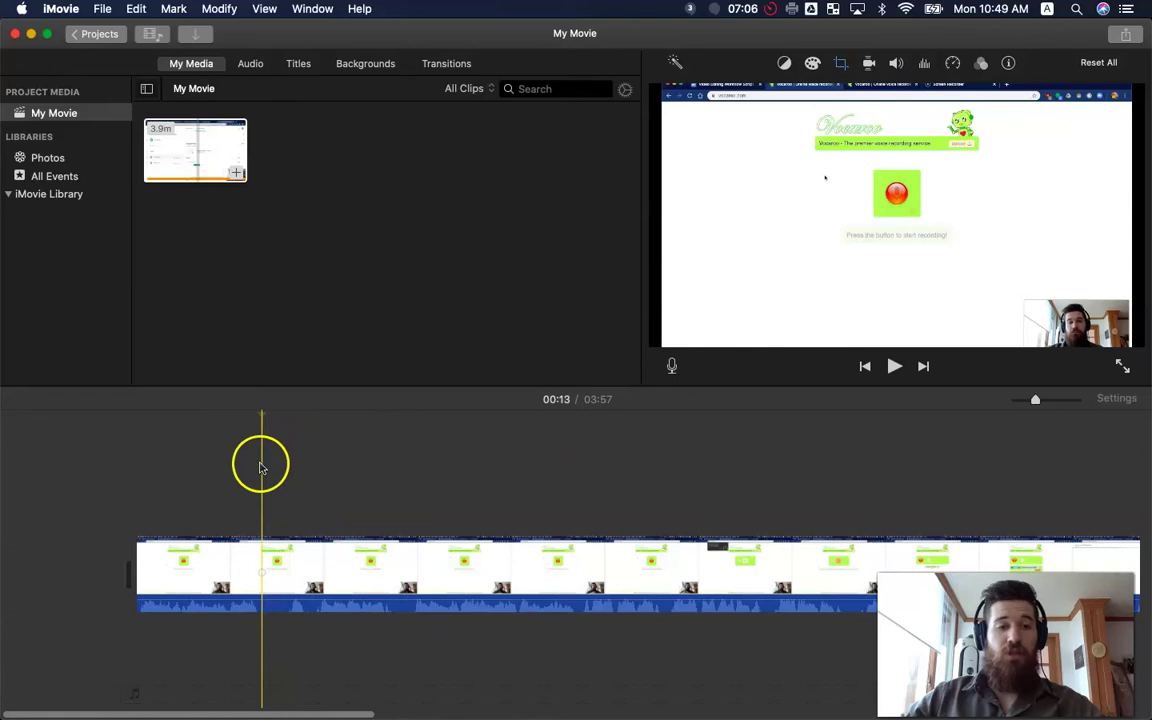
- Split the clip twice with Cmd+B and delete the unwanted middle piece
key("super+b")
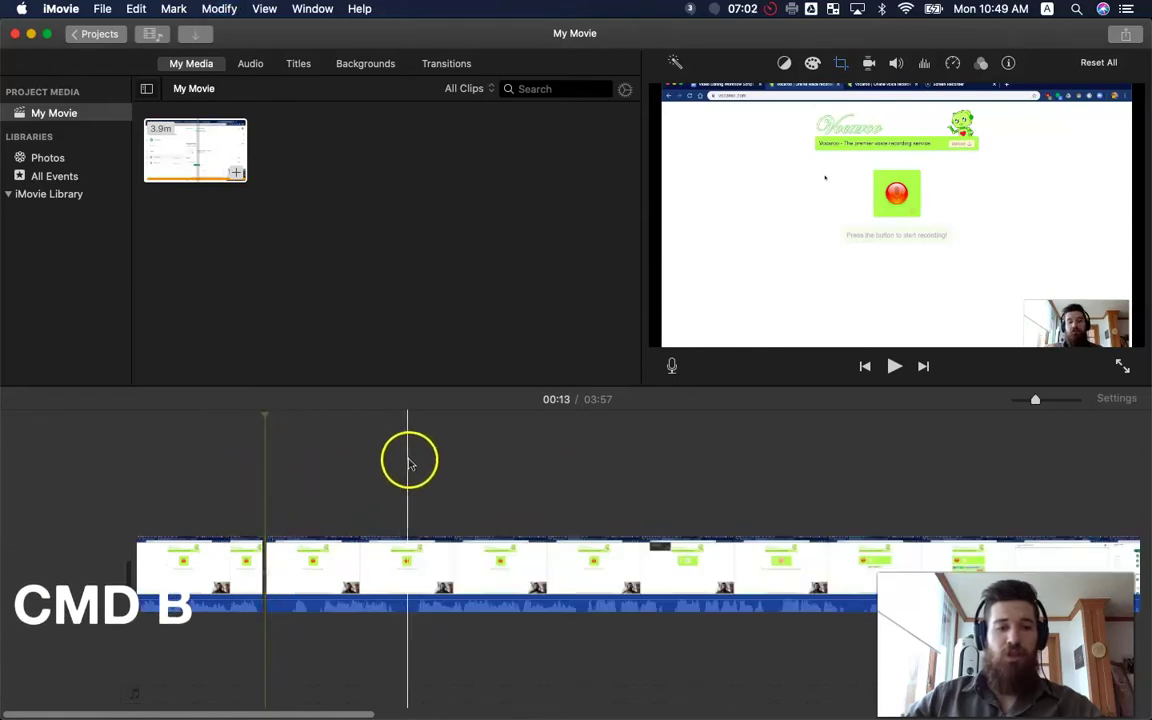
key("super+b")
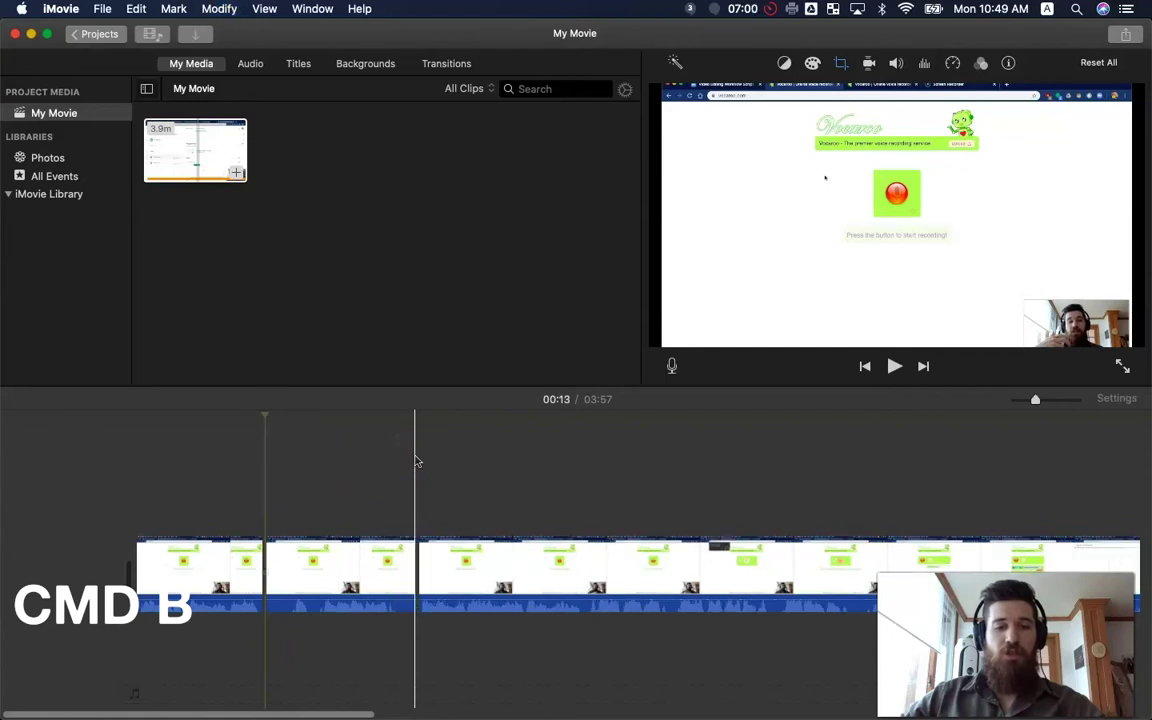
left_click(350, 571)
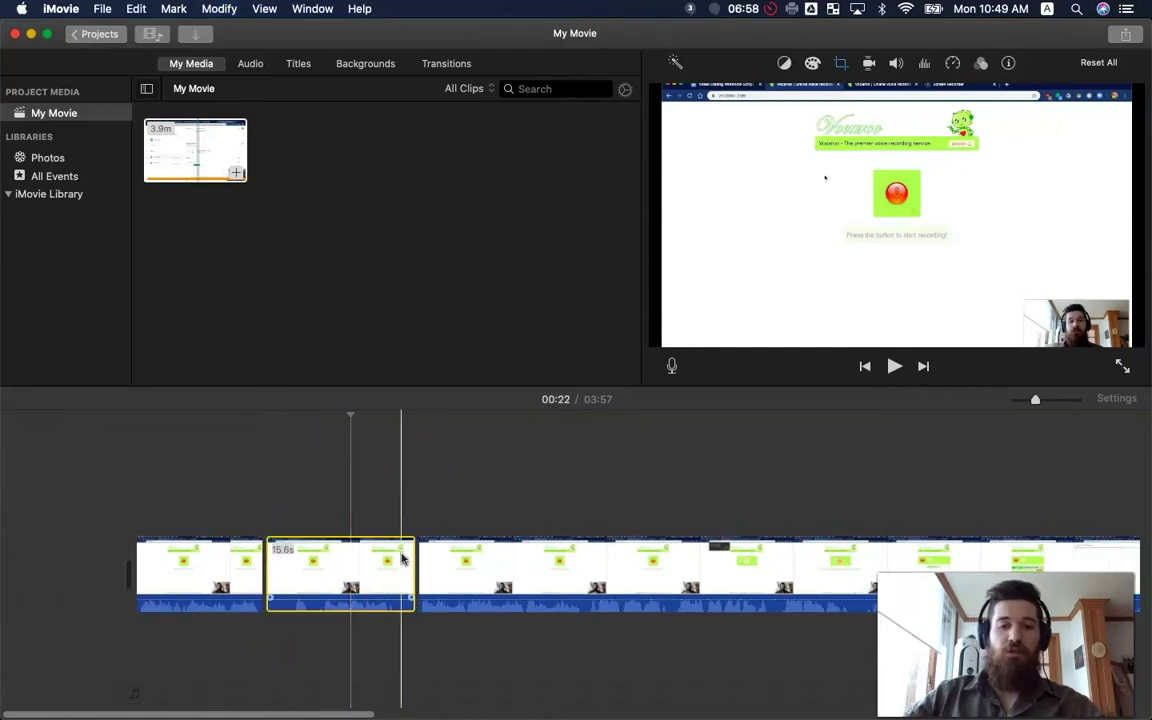
key("Delete")
- Play back and scrub across the cuts to review the trimmed 02:35 movie
left_click(301, 476)
left_click(255, 427)
left_click(245, 486)
key("space")
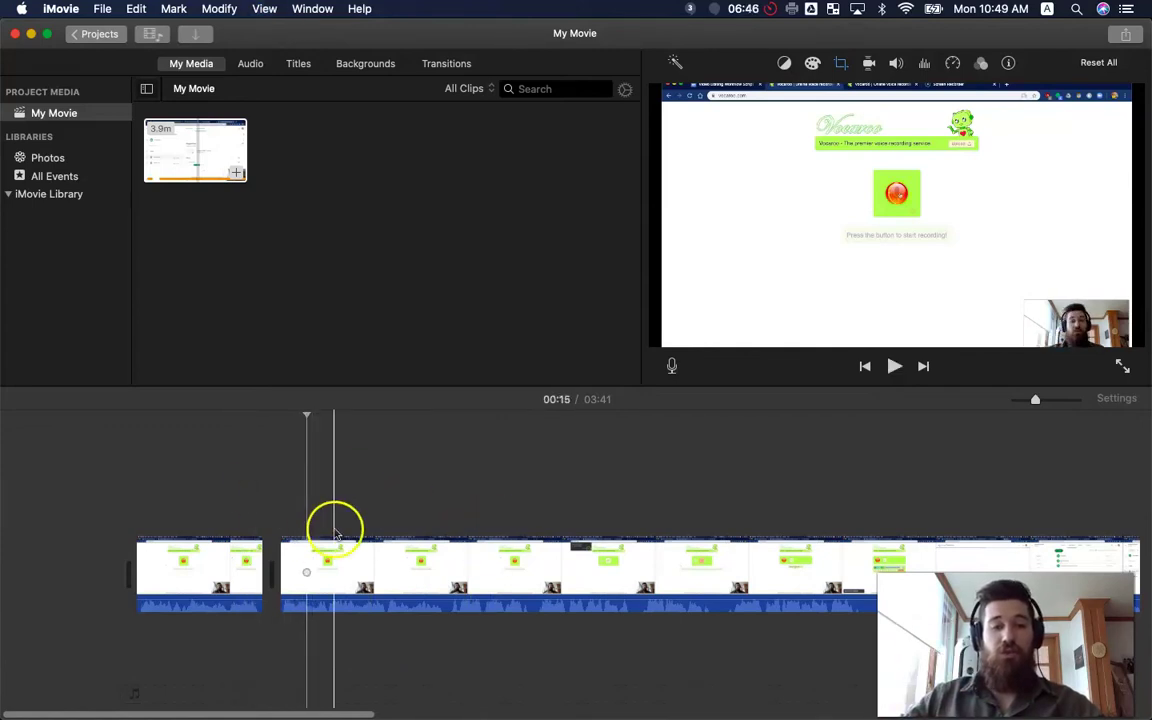
left_click_drag(380, 483, 679, 483)
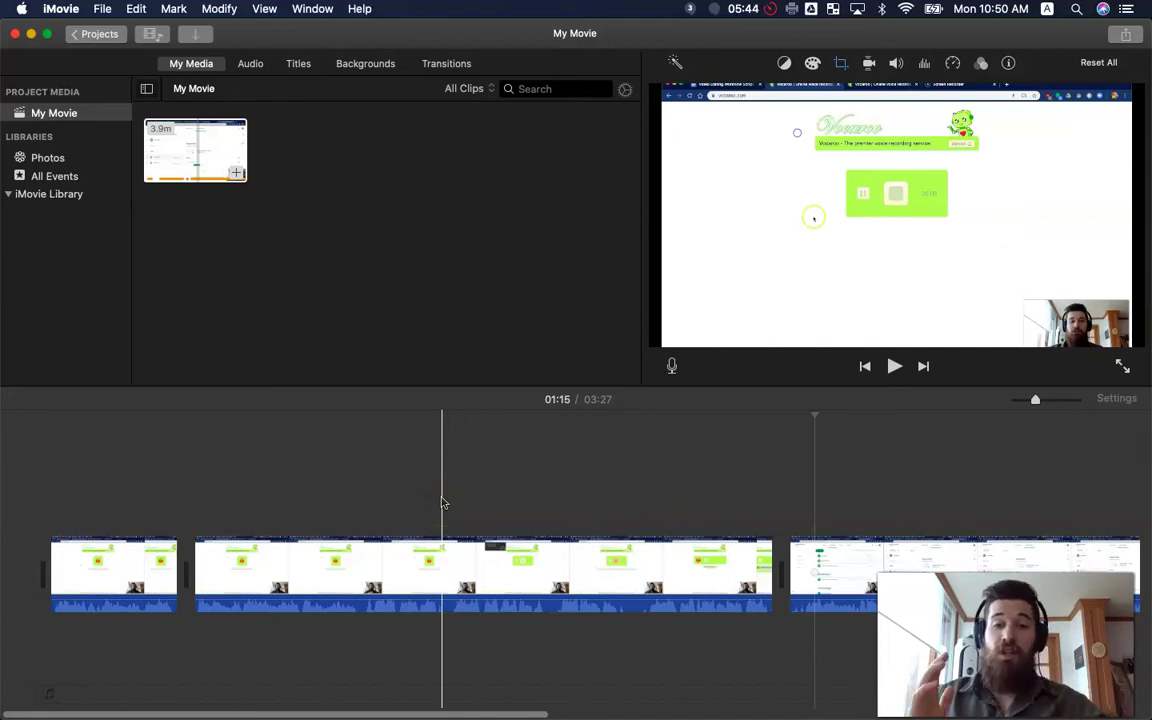
left_click_drag(444, 503, 535, 470)
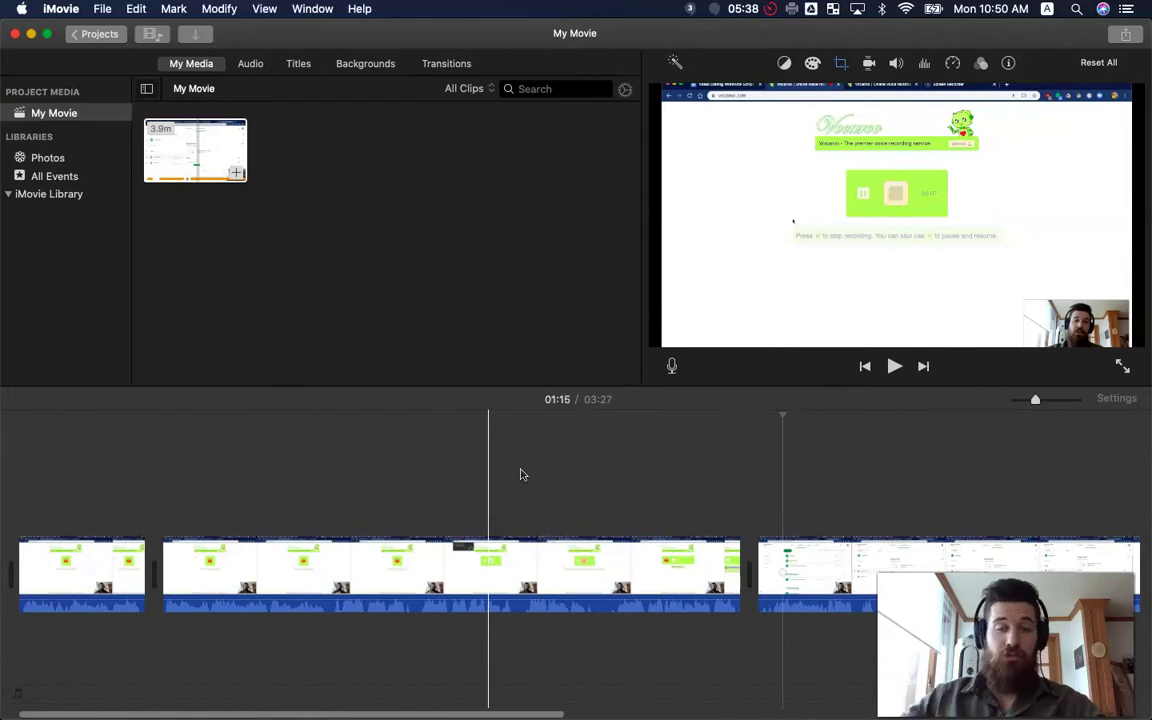
left_click_drag(548, 463, 516, 475)
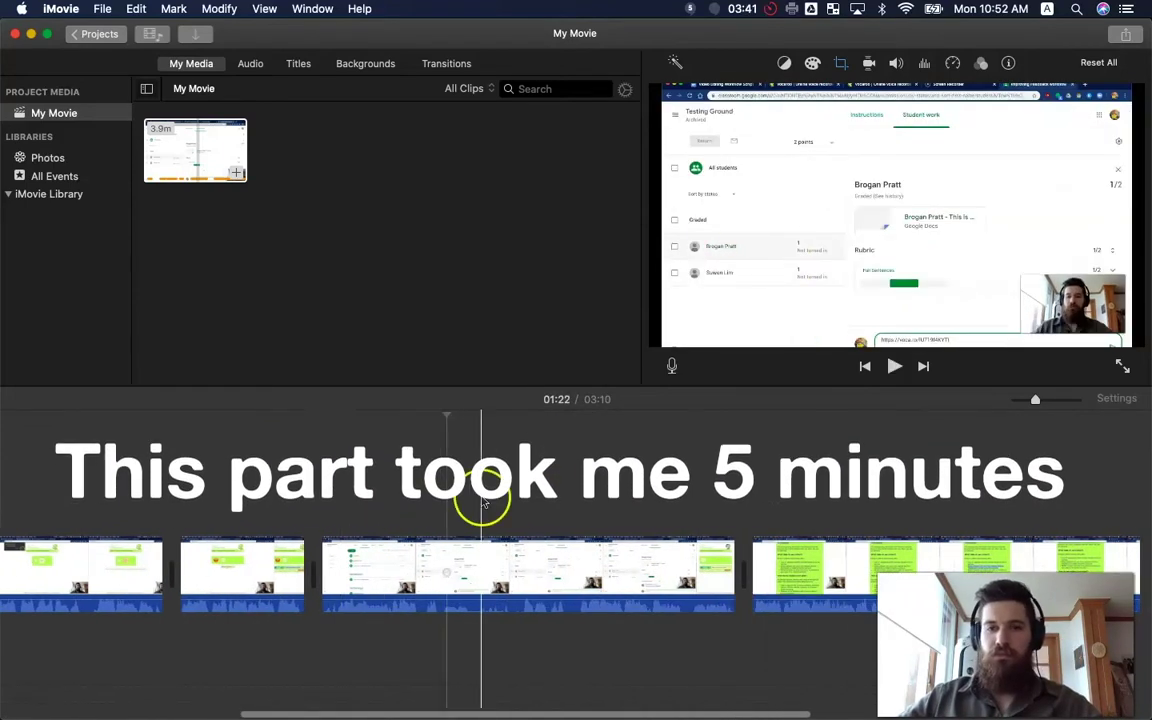
key("space")
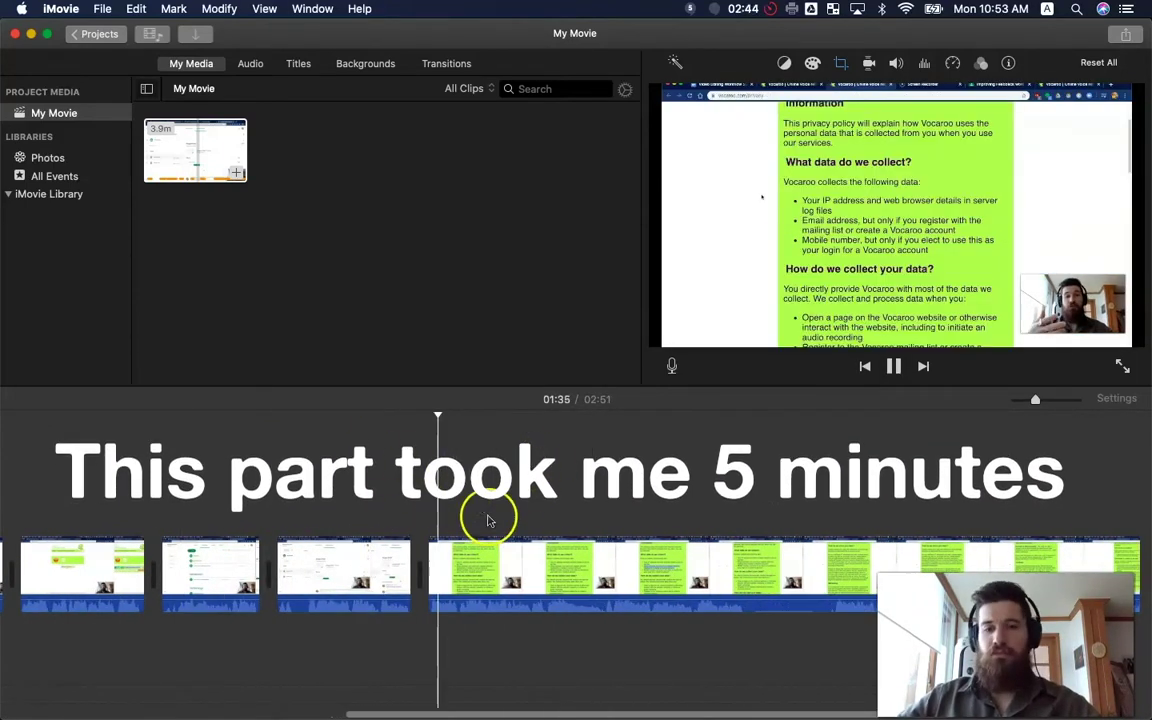
left_click(584, 470)
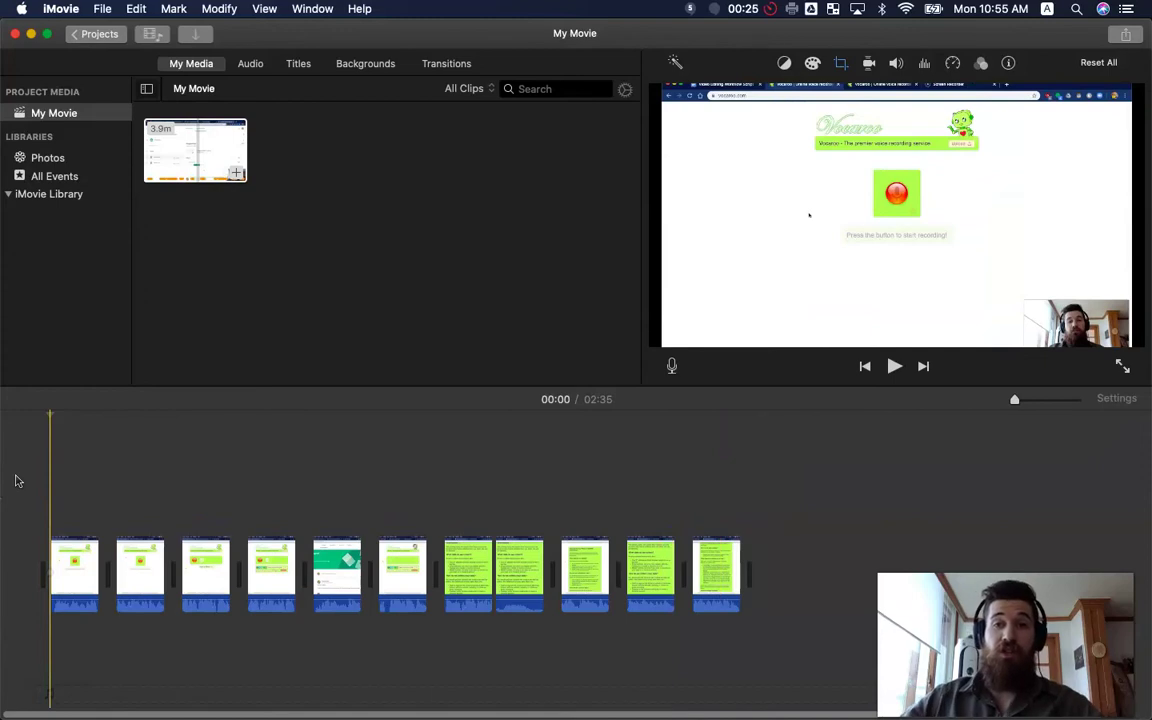
- Open the Audio music library, add Hello_Mr_Princeton under the clips, then delete it again
left_click(242, 141)
left_click(250, 63)
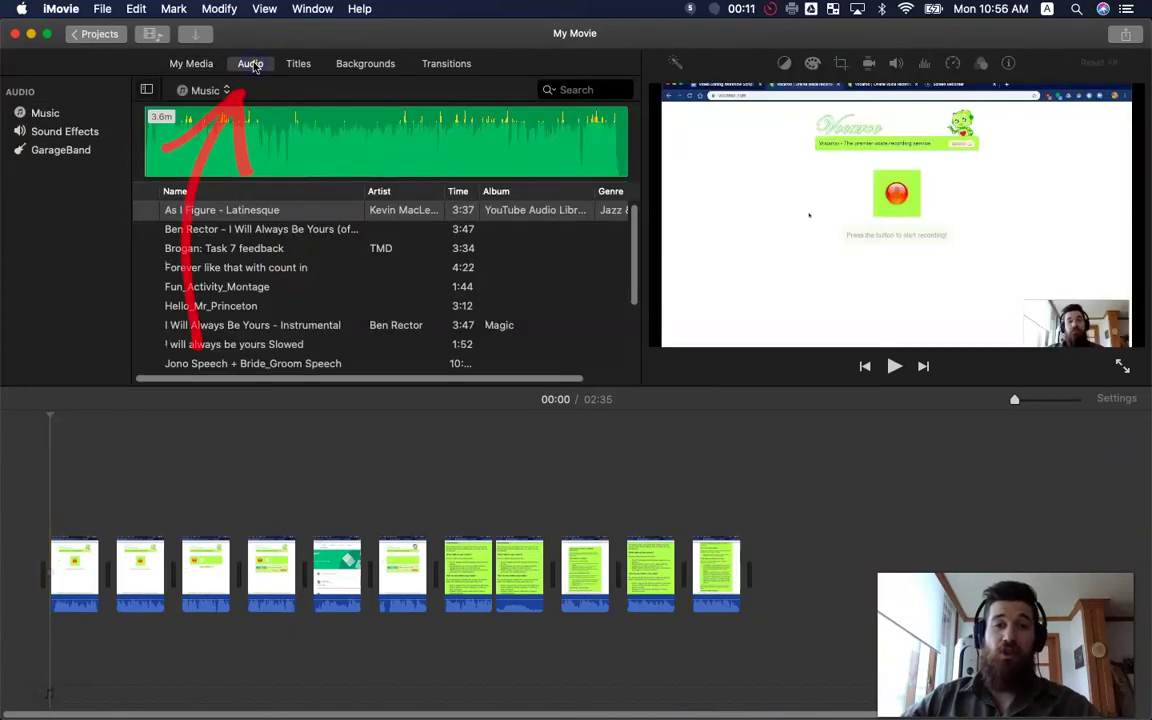
left_click(273, 305)
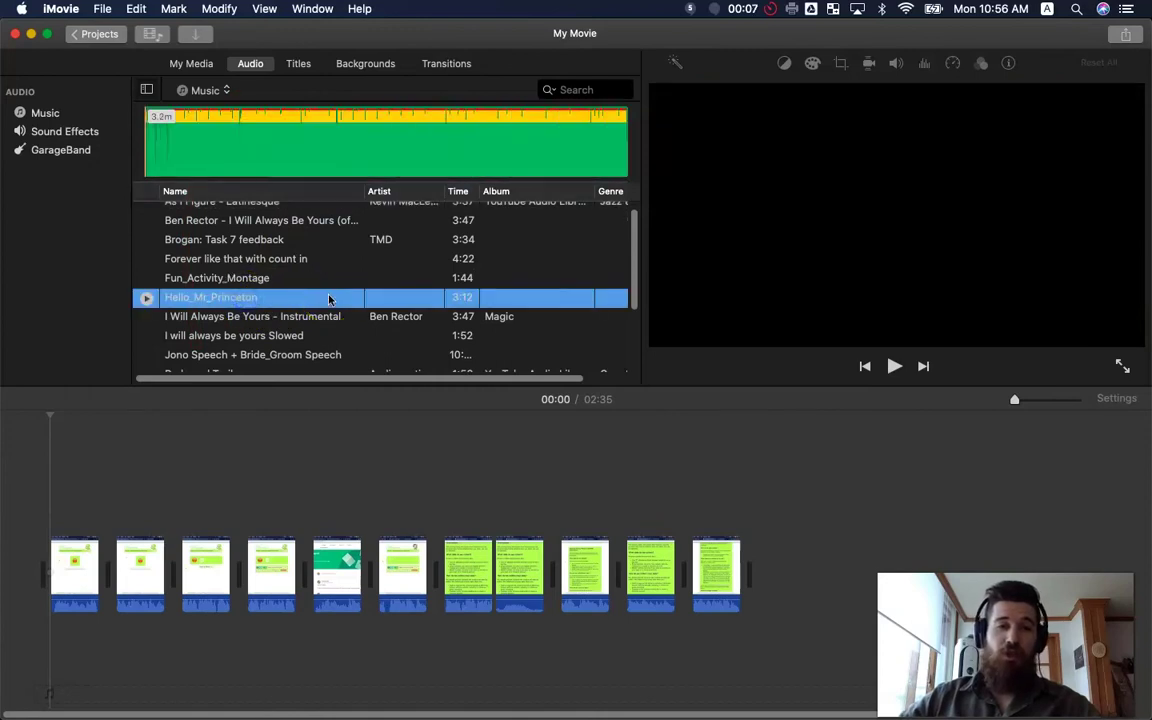
left_click_drag(310, 298, 80, 632)
left_click(159, 630)
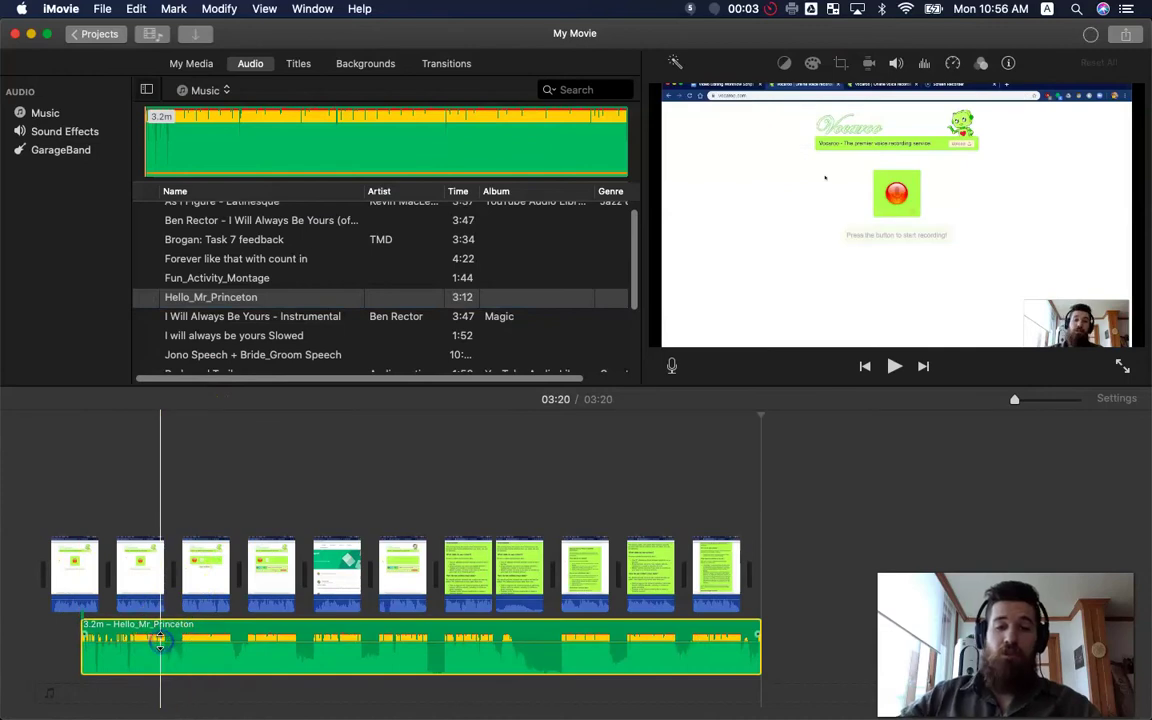
key("Delete")
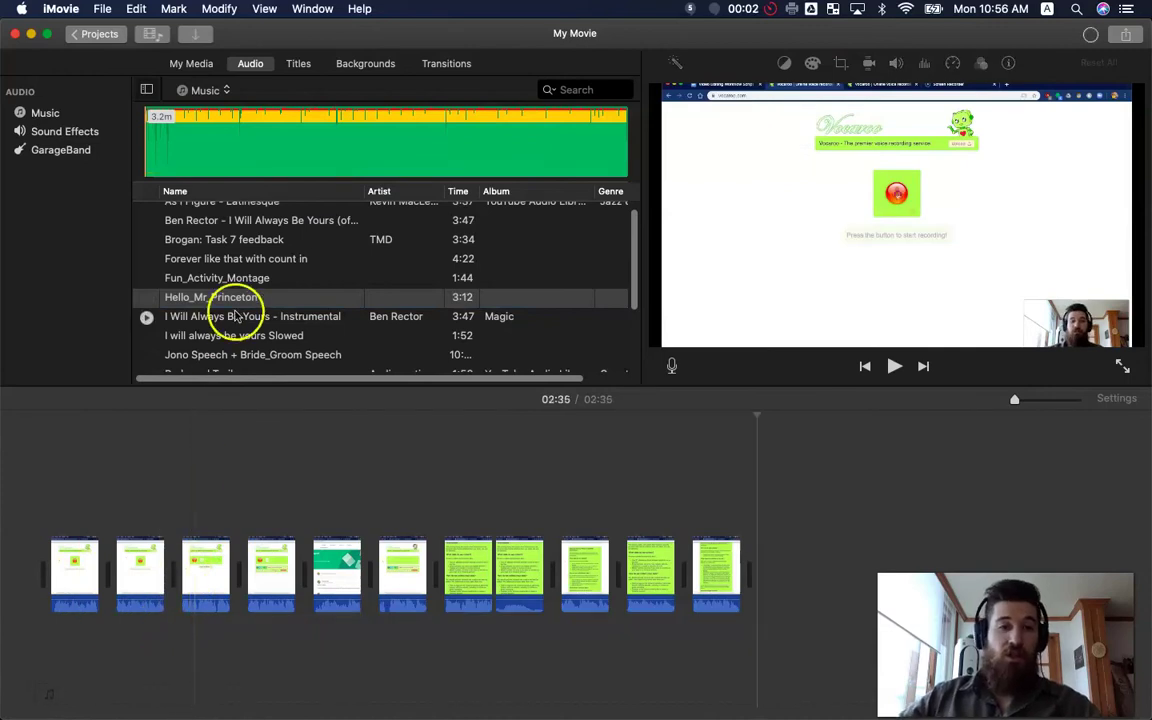
- Place the Gravity title template over the first clip
left_click(299, 66)
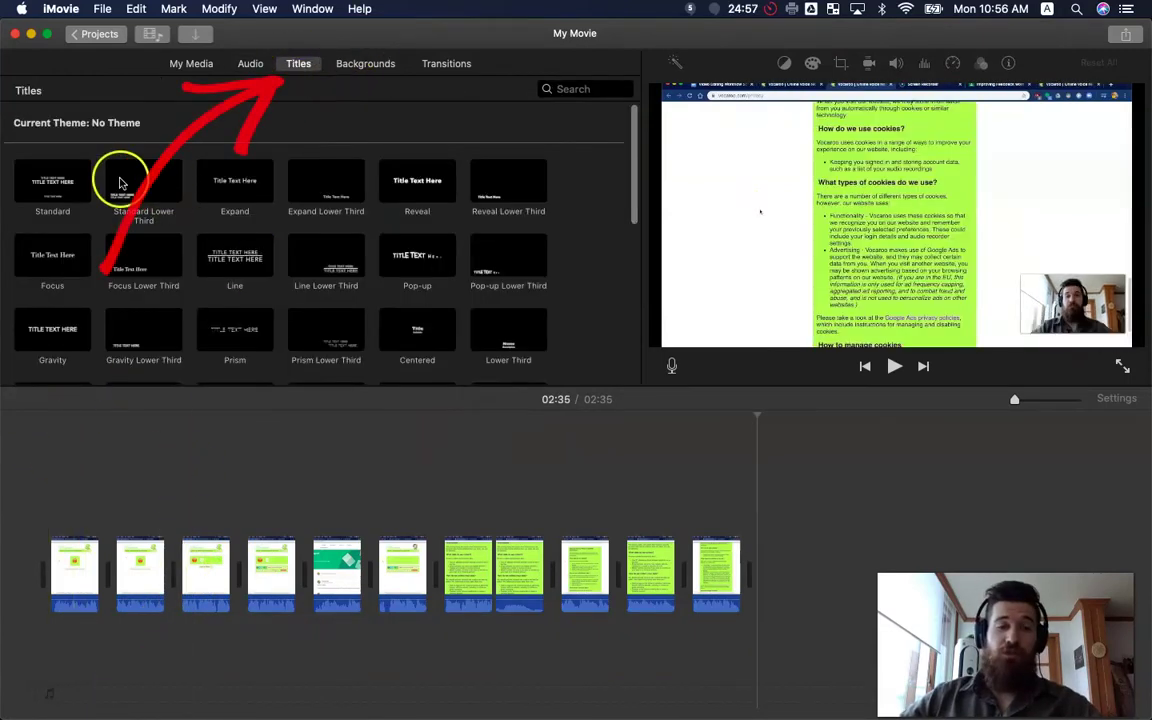
left_click(69, 455)
left_click(88, 350)
left_click_drag(72, 308, 68, 530)
- Replace the placeholder title text with 'VOCAROO AUDIO RECORDING'
left_click(810, 219)
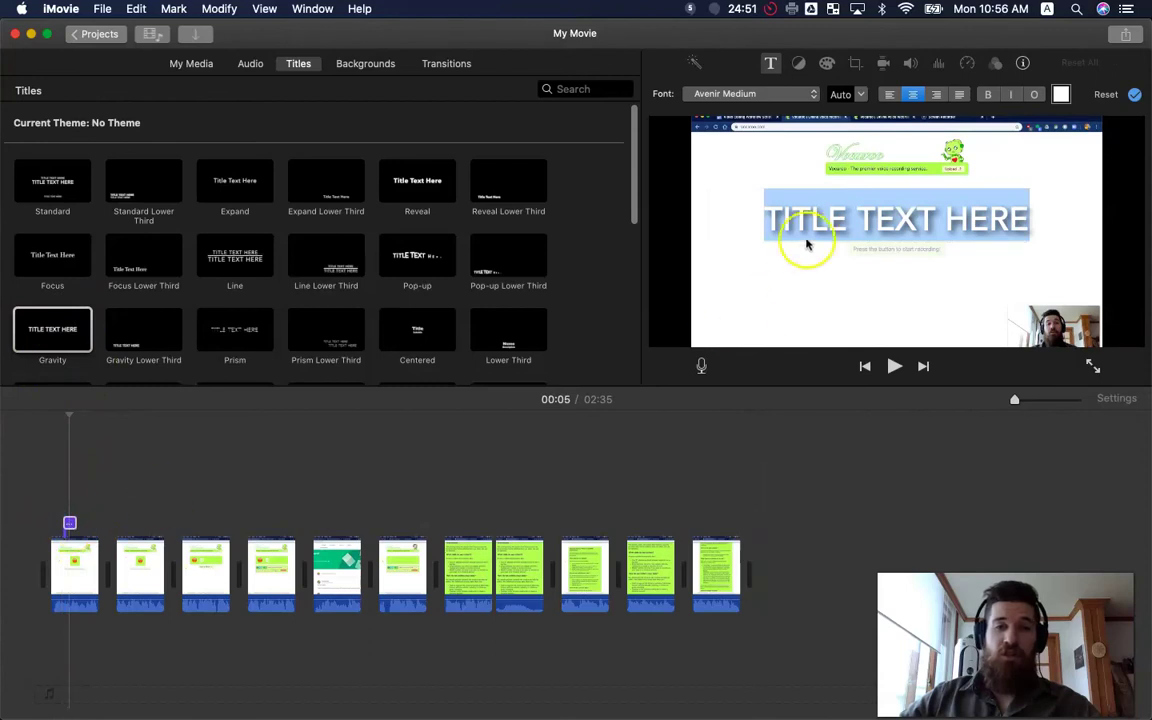
double_click(815, 220)
key("BackSpace")
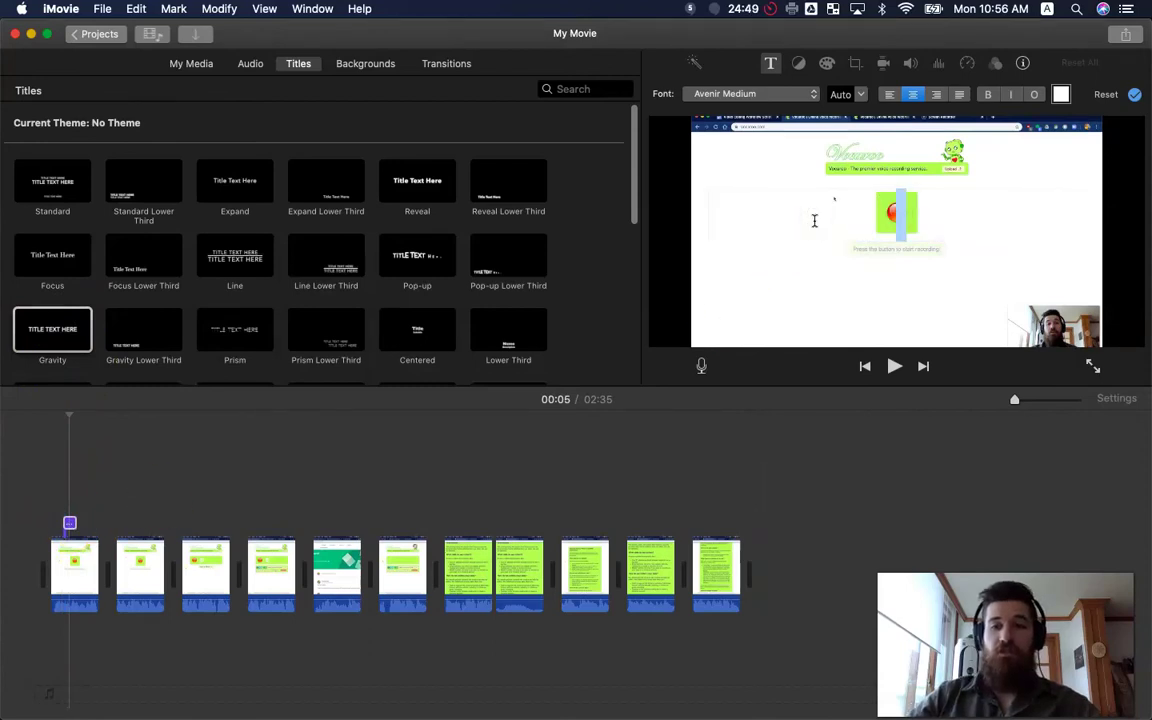
type("VOCARROO")
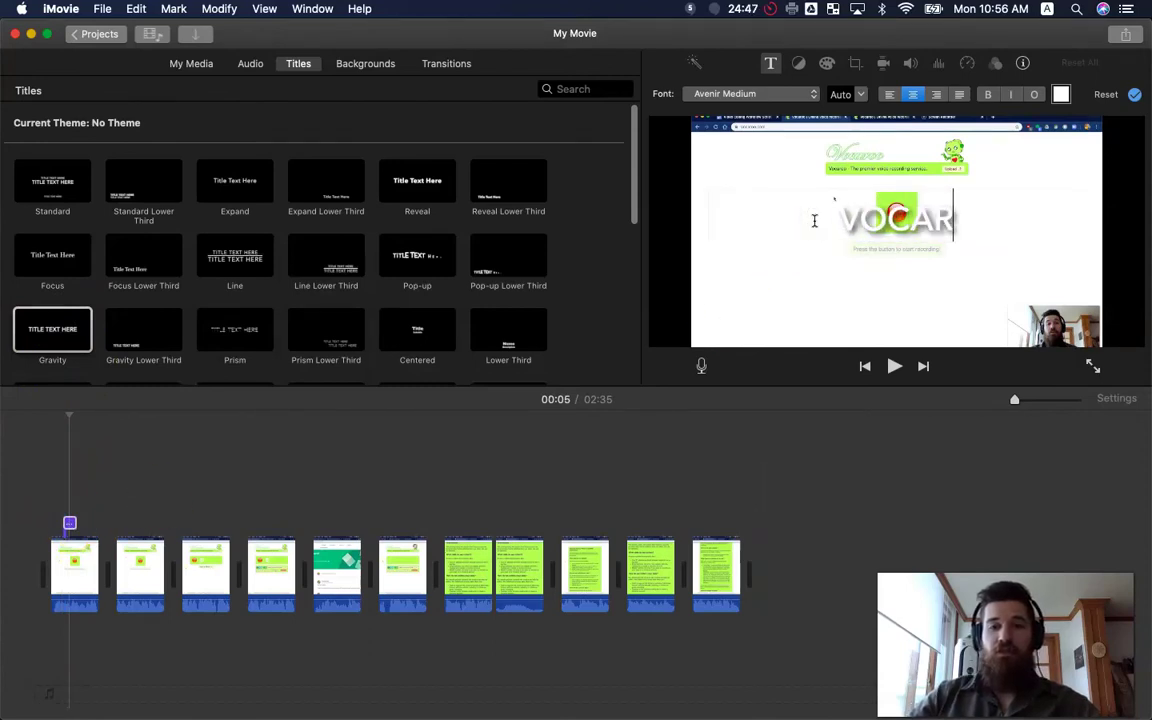
key("BackSpace")
key("BackSpace")
key("BackSpace")
type("OO AUDI")
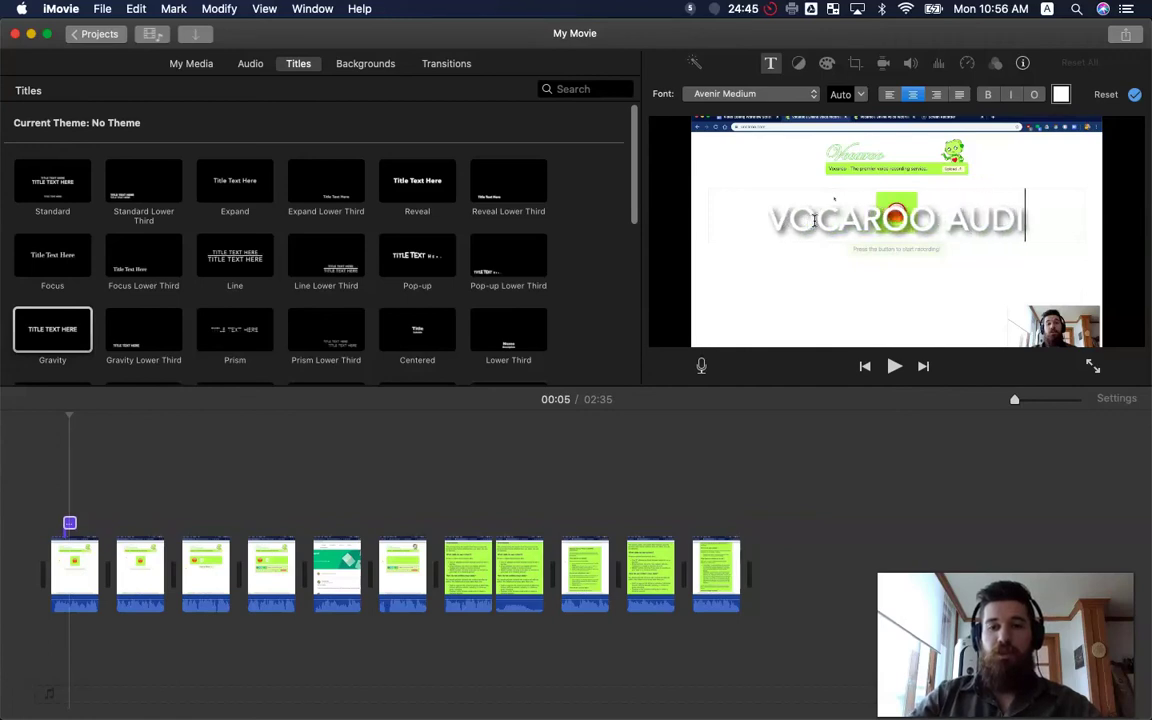
type("O RECORDING")
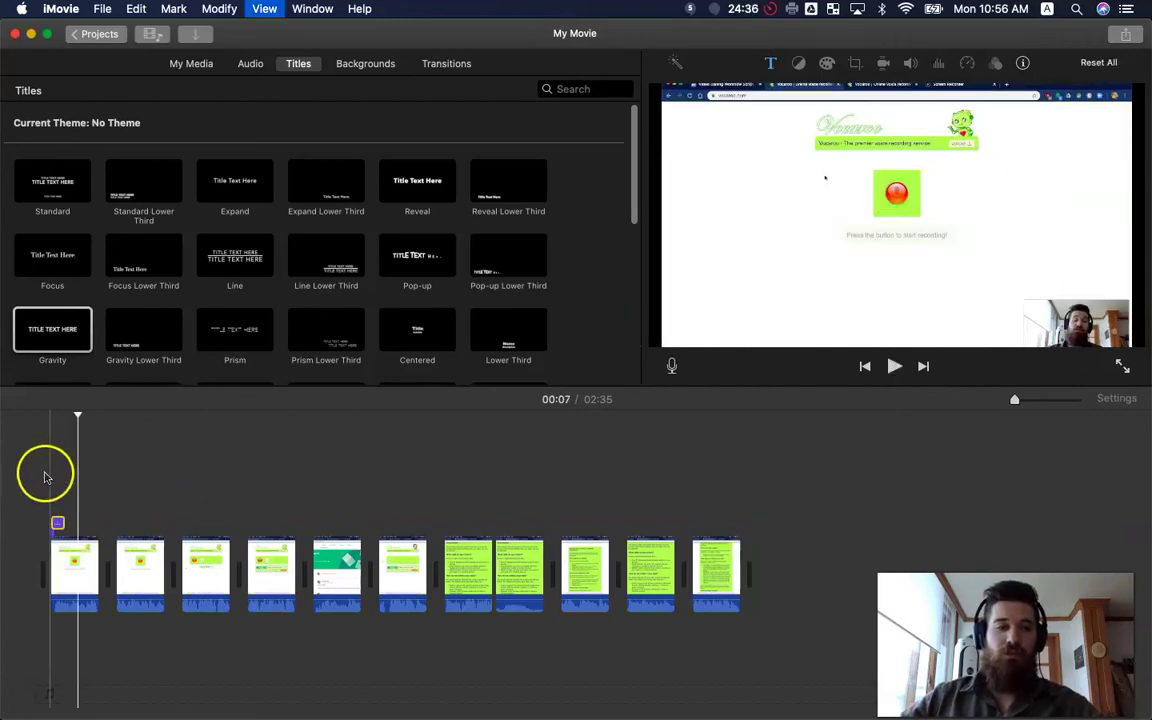
left_click(44, 474)
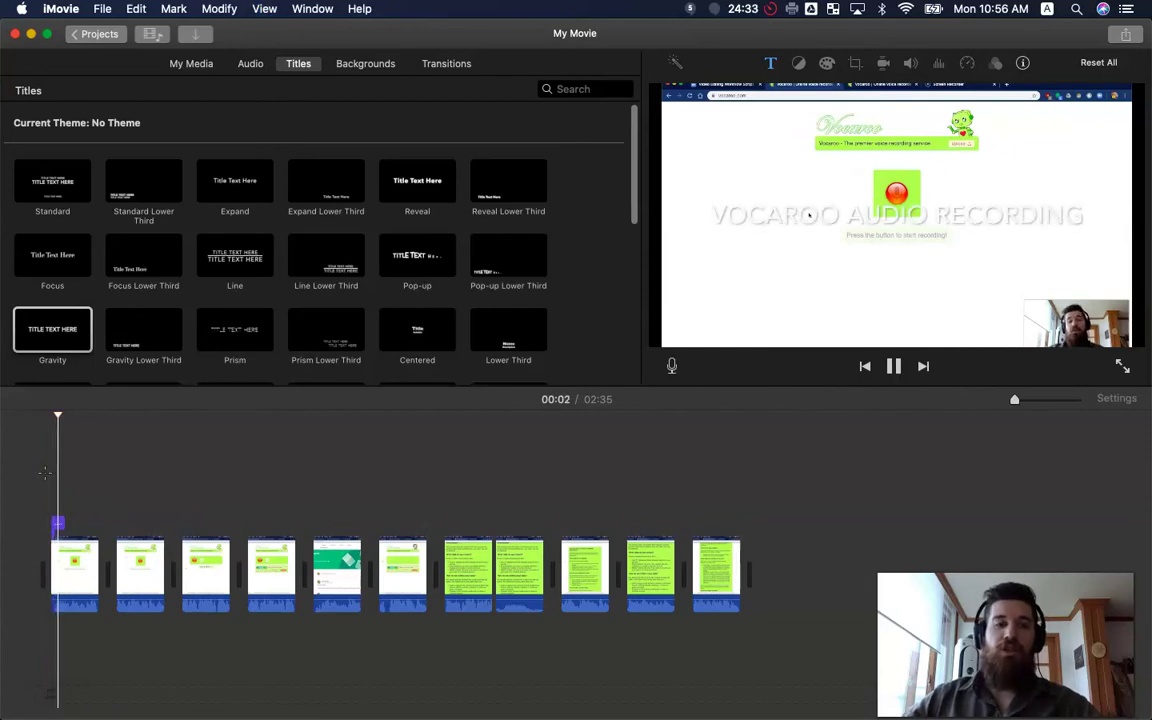
- Stop playback at 00:54 and choose to share the movie as a file
left_click(108, 470)
left_click(224, 484)
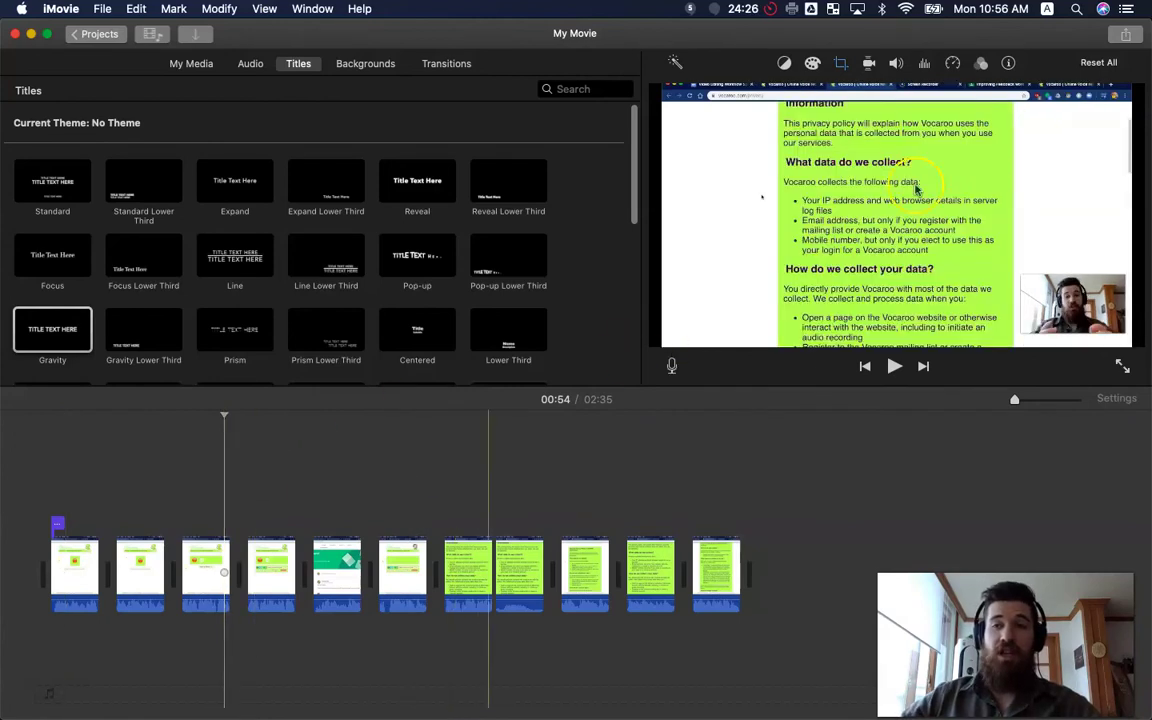
left_click(1127, 36)
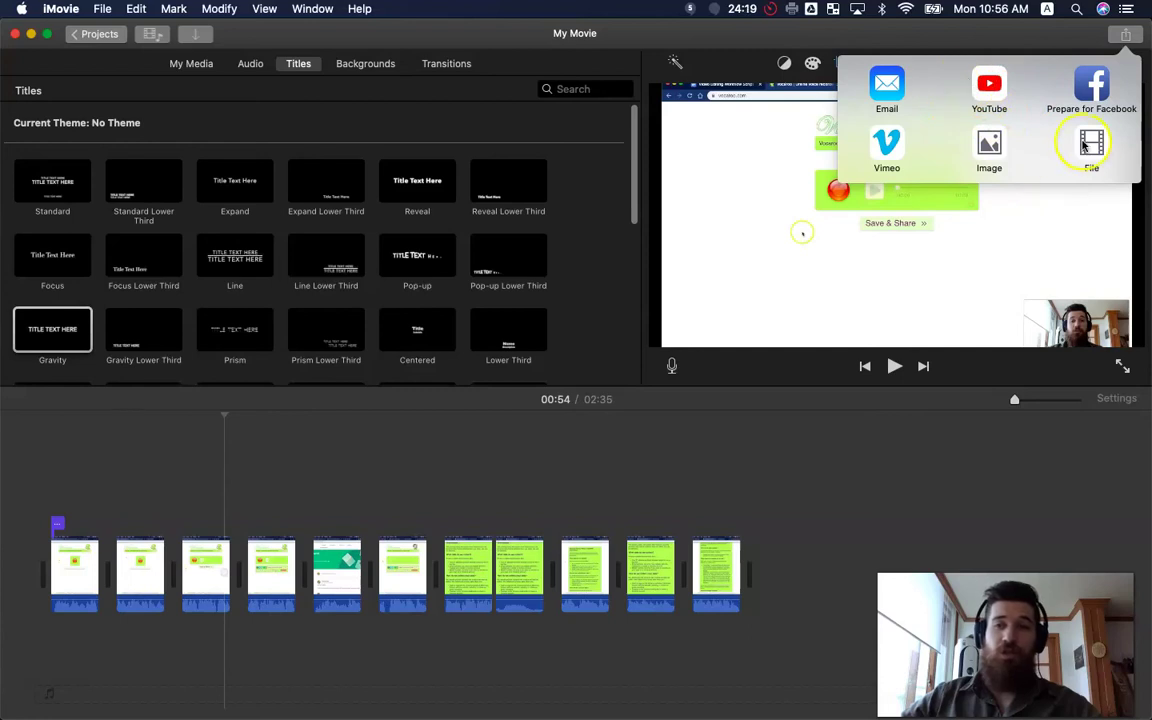
left_click(1092, 145)
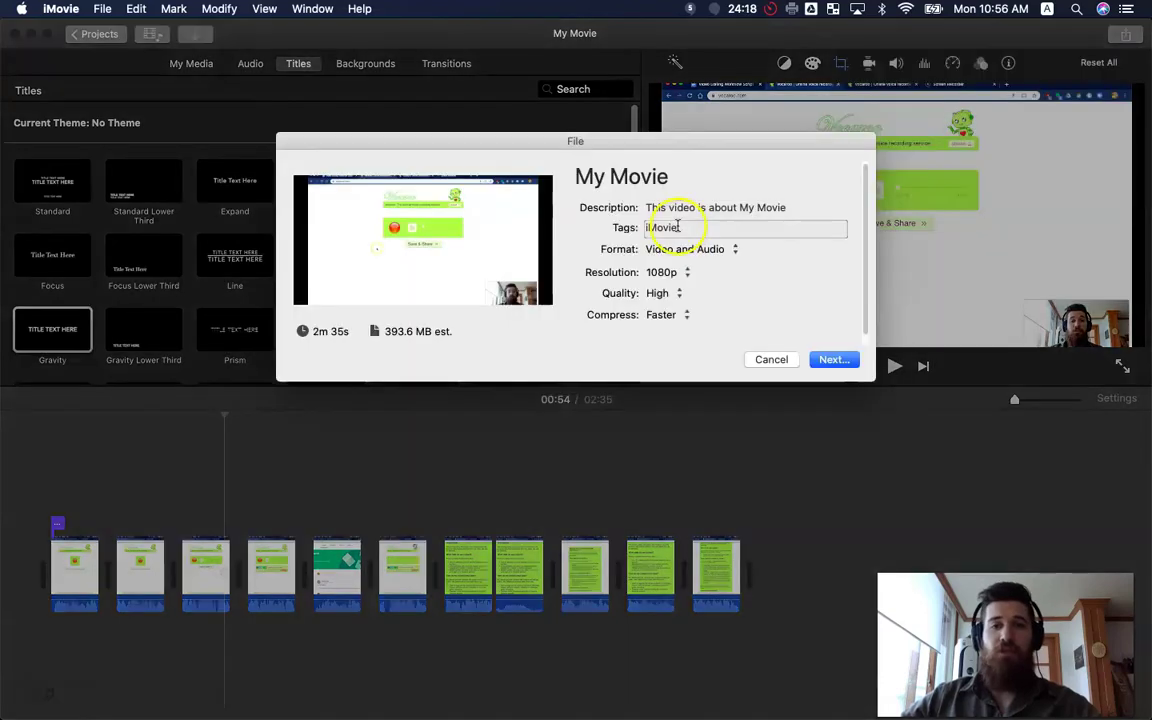
- Rename the export title to 'Vocaroo Audio Recording'
left_click(663, 175)
double_click(632, 172)
key("BackSpace")
key("BackSpace")
key("BackSpace")
key("BackSpace")
type("Vocaroo Audio Re")
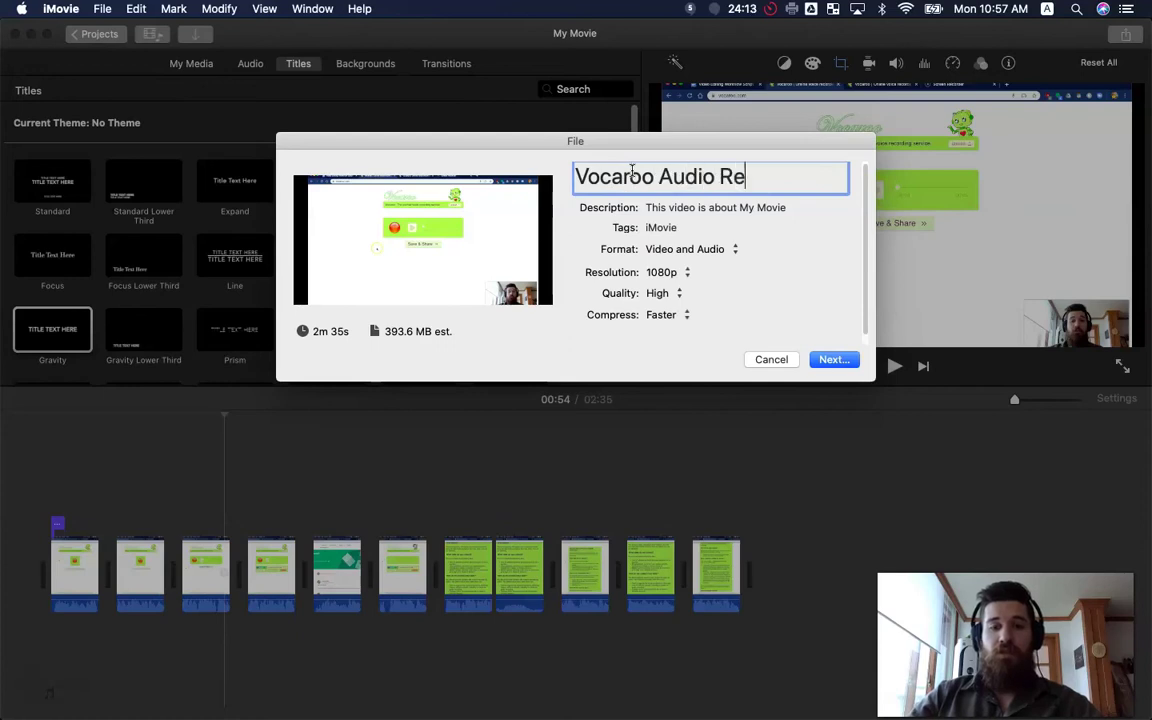
type("cordin")
key("BackSpace")
key("BackSpace")
key("BackSpace")
type("rding")
- Save the export into Downloads and check its progress
left_click(833, 359)
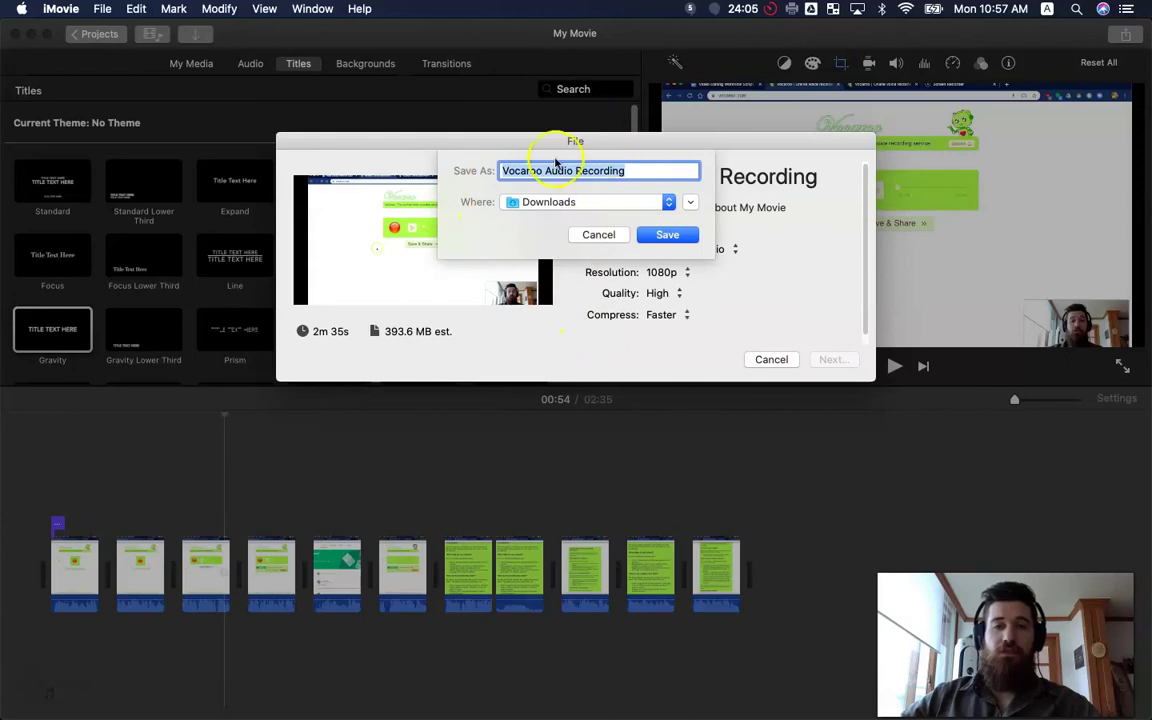
left_click(676, 237)
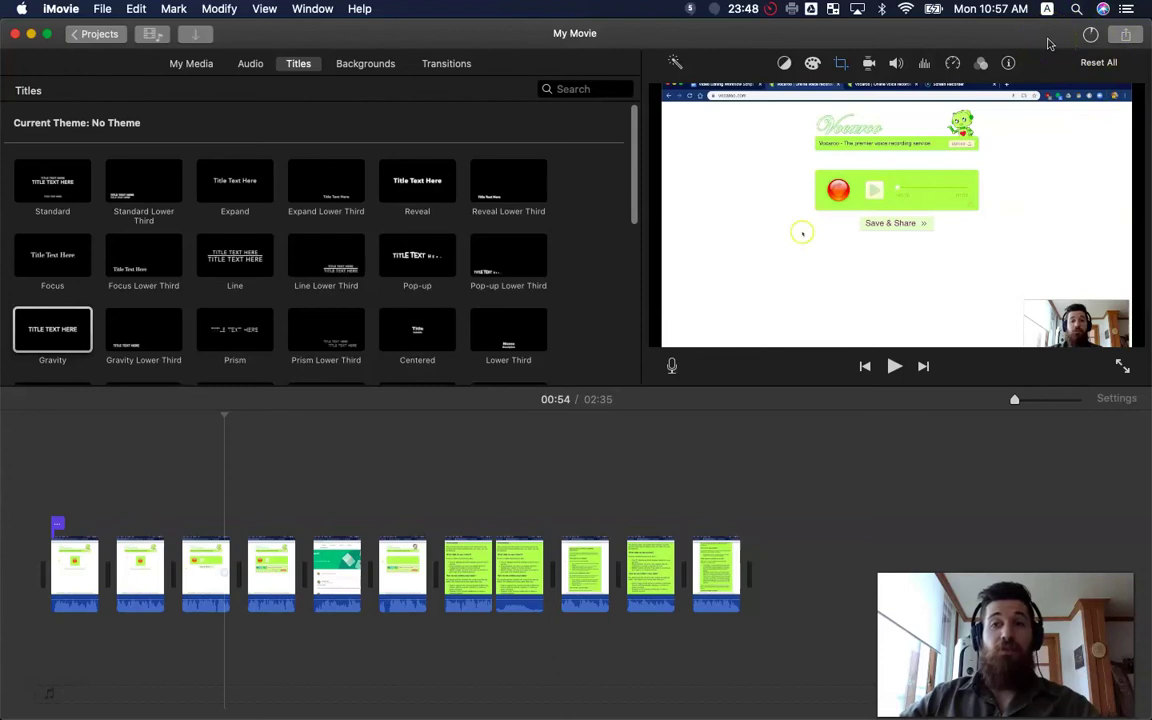
left_click(1092, 36)
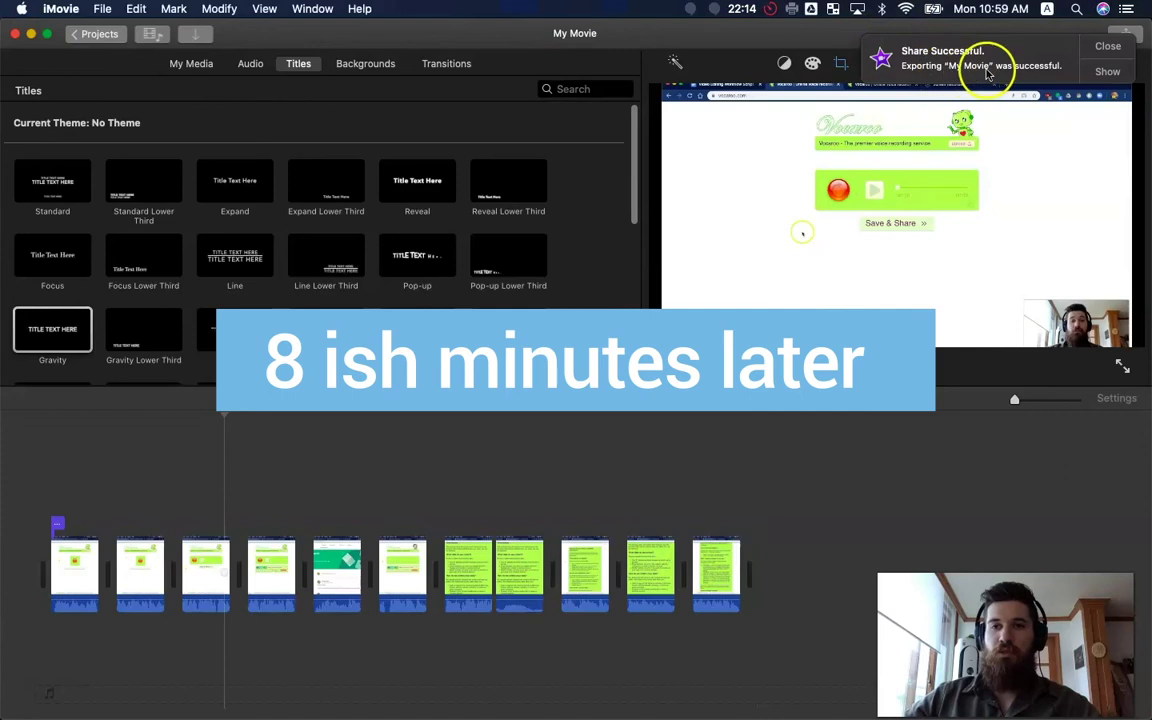
- Reveal Vocaroo Audio Recording.mp4 (55.6 MB, 02:35) in Finder's Downloads folder
left_click(1108, 74)
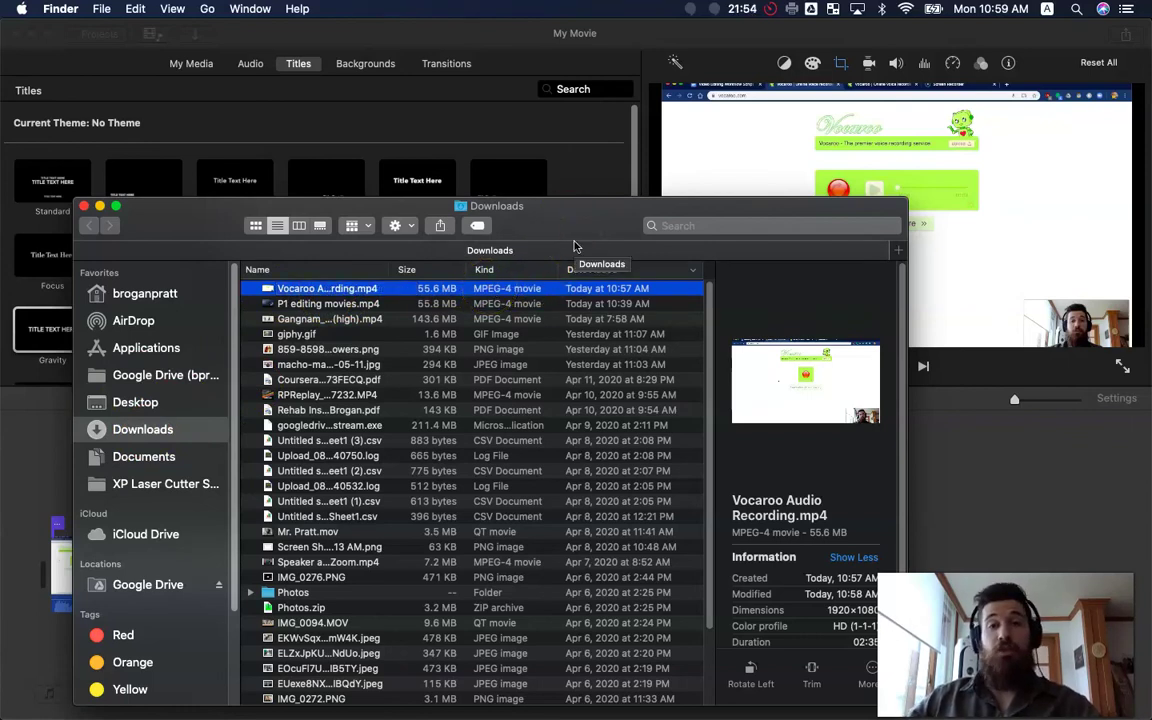
left_click(1148, 212)
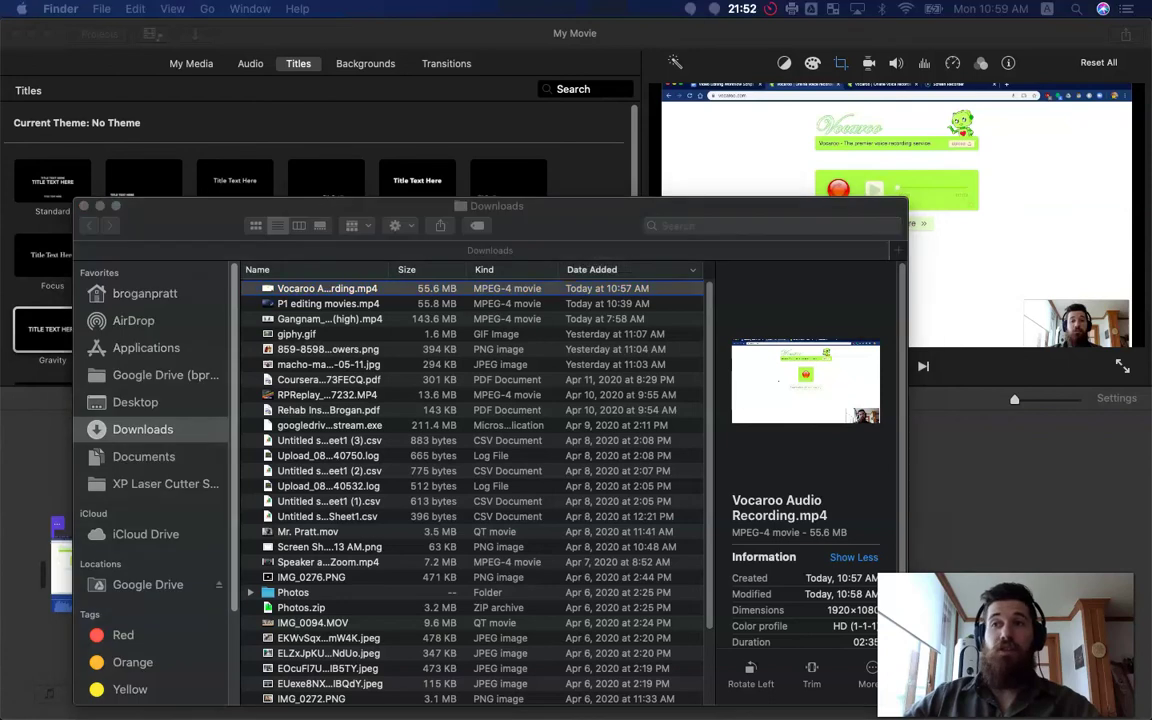